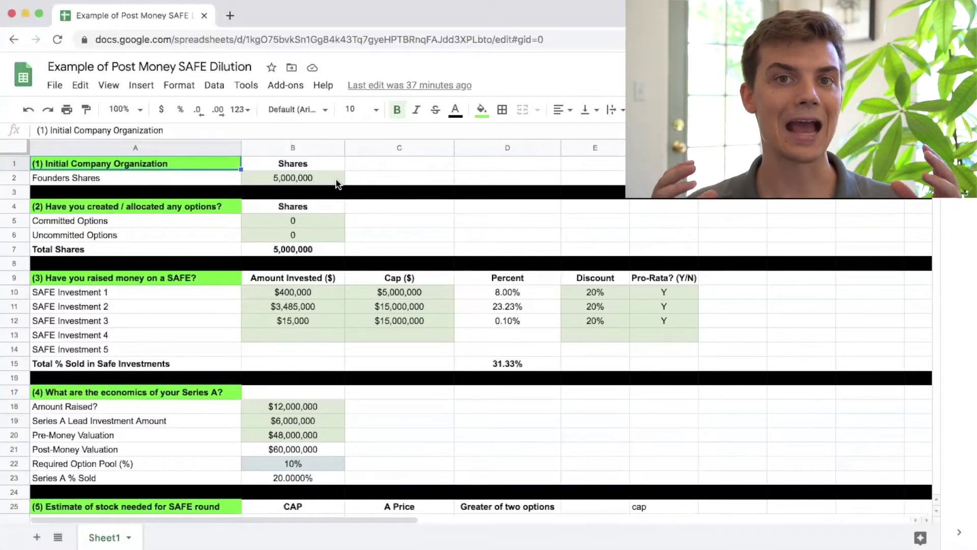
# Bold the founders shares row and check the committed option counts and total shares.
pyautogui.moveTo(197, 178); pyautogui.dragTo(294, 175)
pyautogui.hotkey('ctrl', 'b')
pyautogui.hotkey('ctrl', 'b')
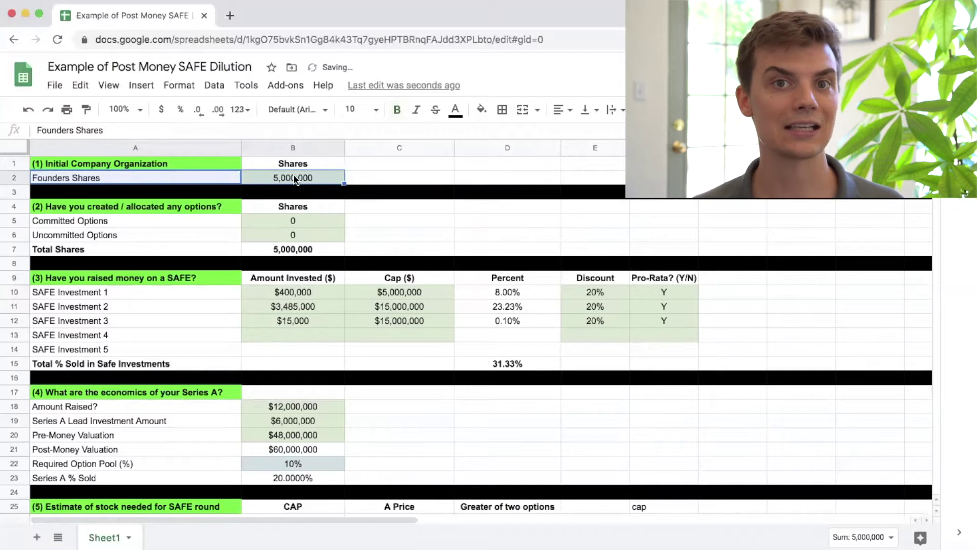
pyautogui.click(113, 224)
pyautogui.moveTo(248, 236); pyautogui.dragTo(310, 237)
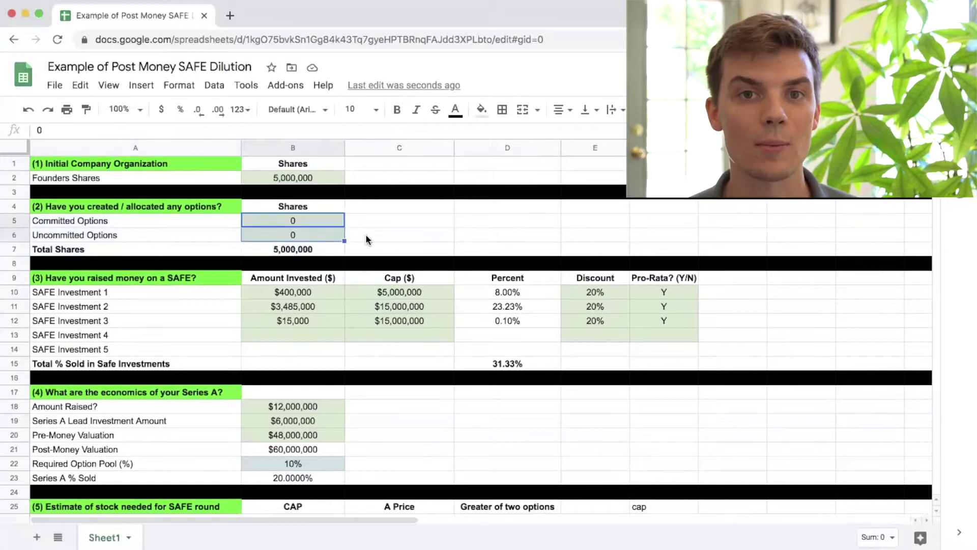
pyautogui.click(365, 235)
# Select the SAFE section heading, the five SAFE investment labels, and the Cap and Discount headings.
pyautogui.scroll(-1, 366, 238)
pyautogui.scroll(-2, 366, 239)
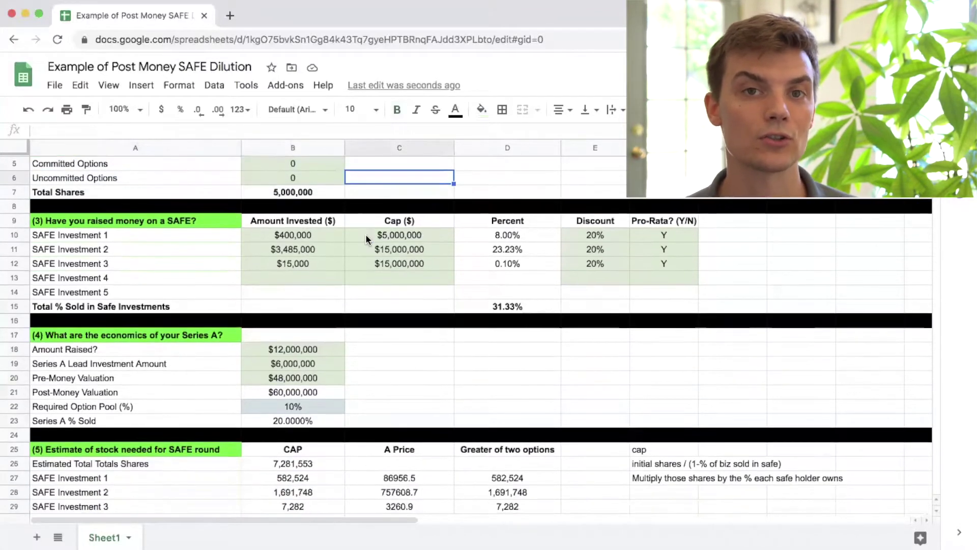
pyautogui.click(192, 226)
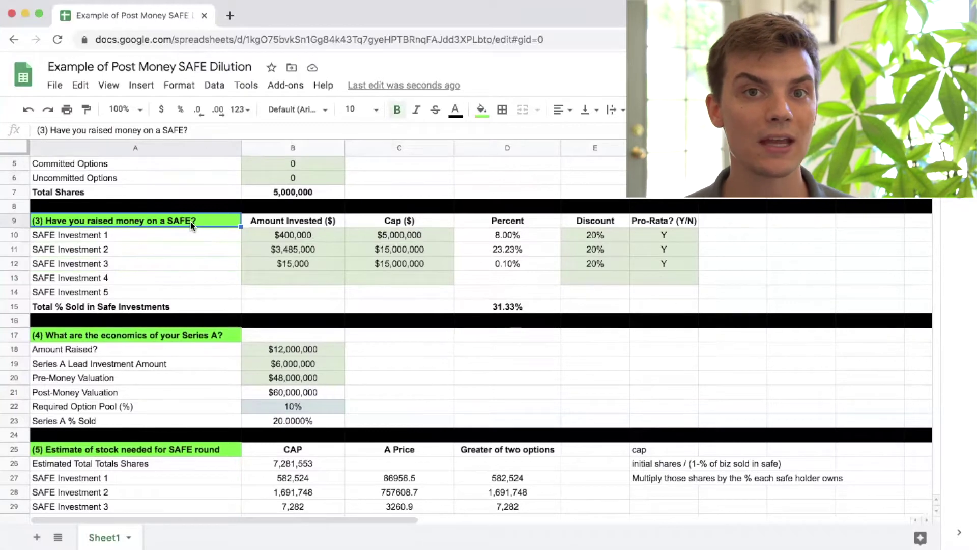
pyautogui.moveTo(190, 234); pyautogui.dragTo(191, 290)
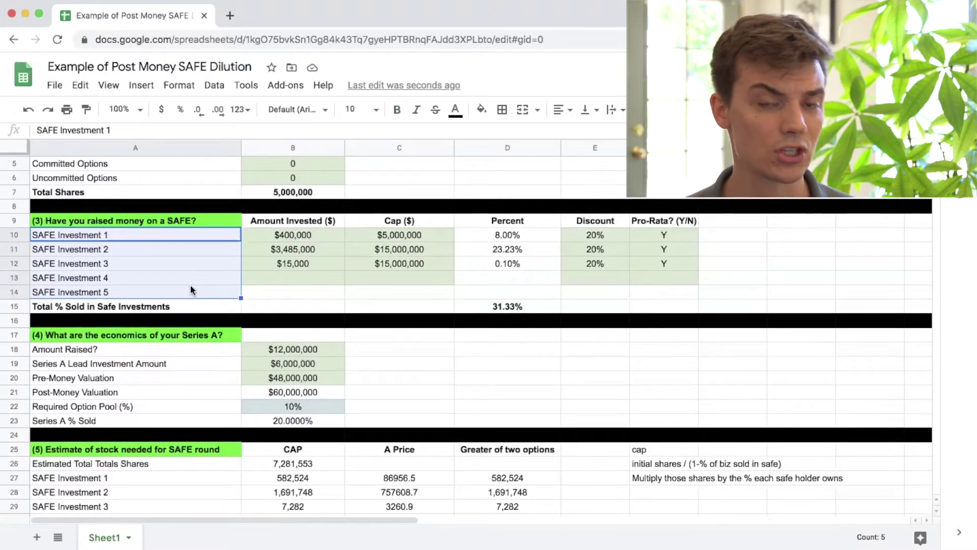
pyautogui.click(369, 222)
pyautogui.keyDown('super'); pyautogui.click(595, 221); pyautogui.keyUp('super')
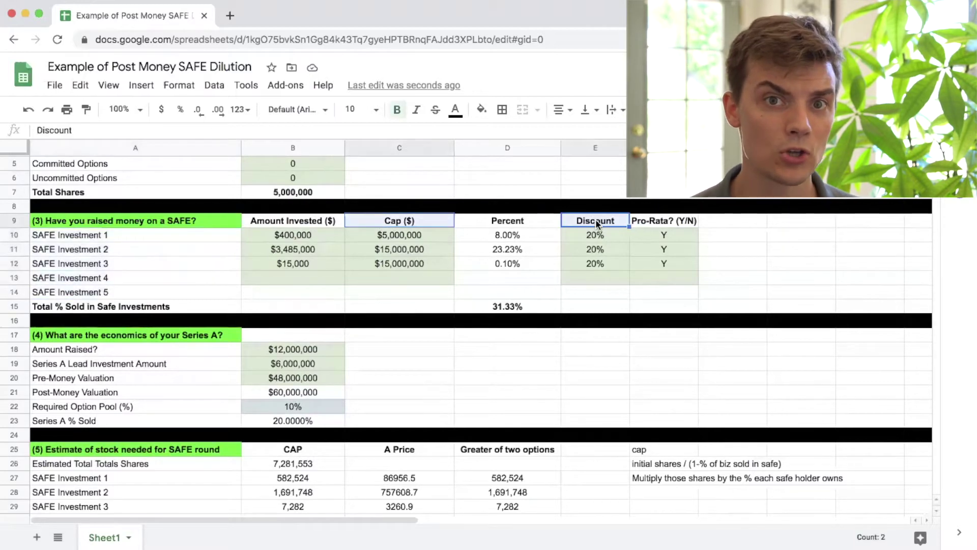
# Check the first SAFE's $400,000 investment, $5,000,000 cap, 20% discount and pro-rata answer.
pyautogui.click(297, 236)
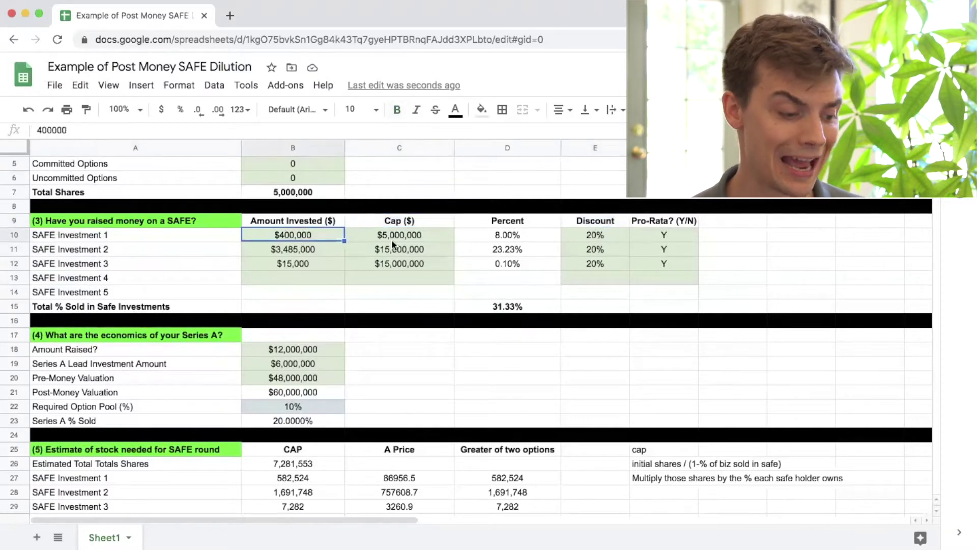
pyautogui.click(424, 235)
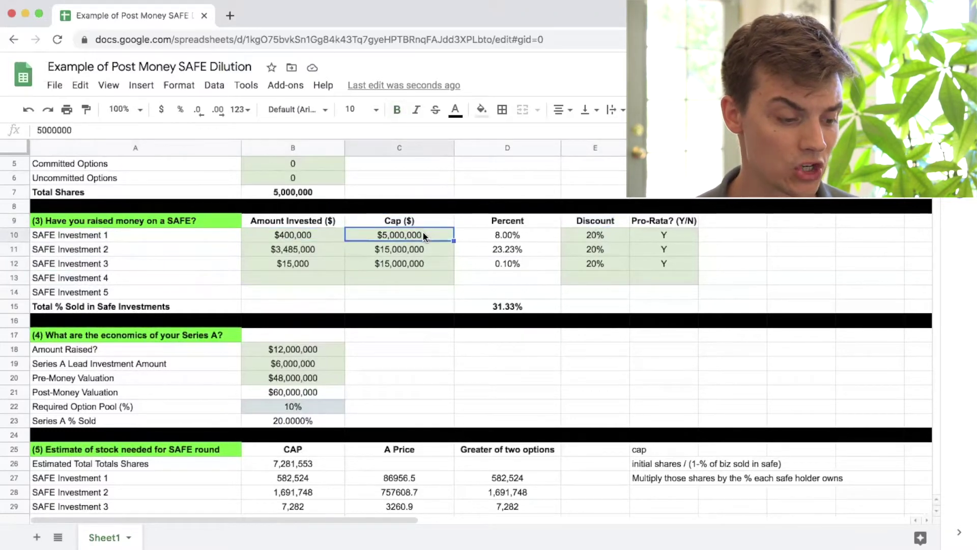
pyautogui.click(580, 235)
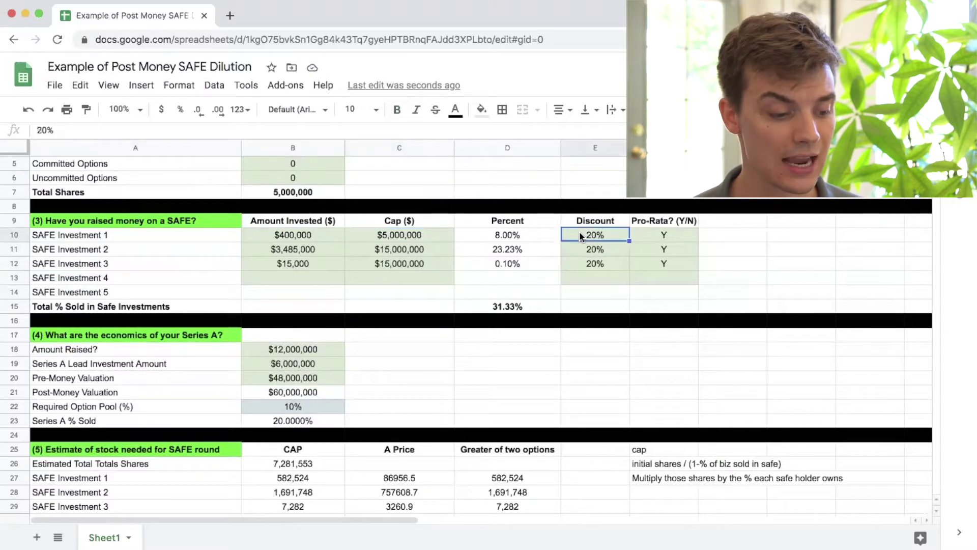
pyautogui.click(676, 238)
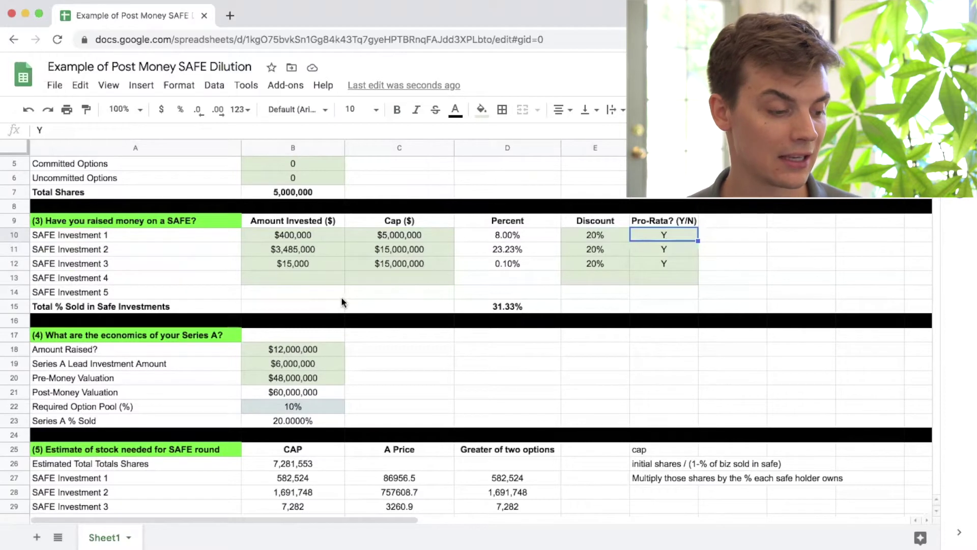
# Check the second SAFE's $3,485,000 investment and $15,000,000 cap, then the SAFE Investment 3 row.
pyautogui.click(311, 249)
pyautogui.moveTo(312, 263); pyautogui.dragTo(312, 264)
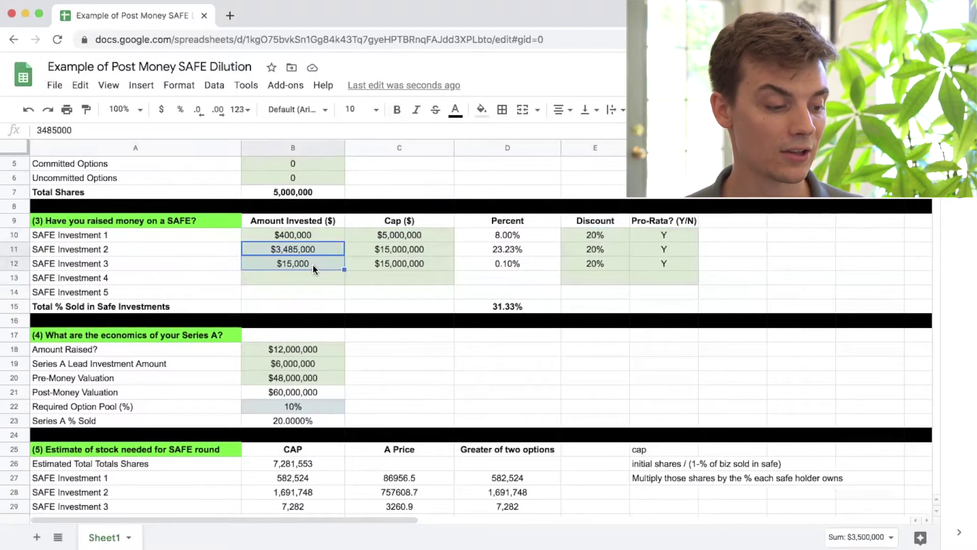
pyautogui.click(389, 255)
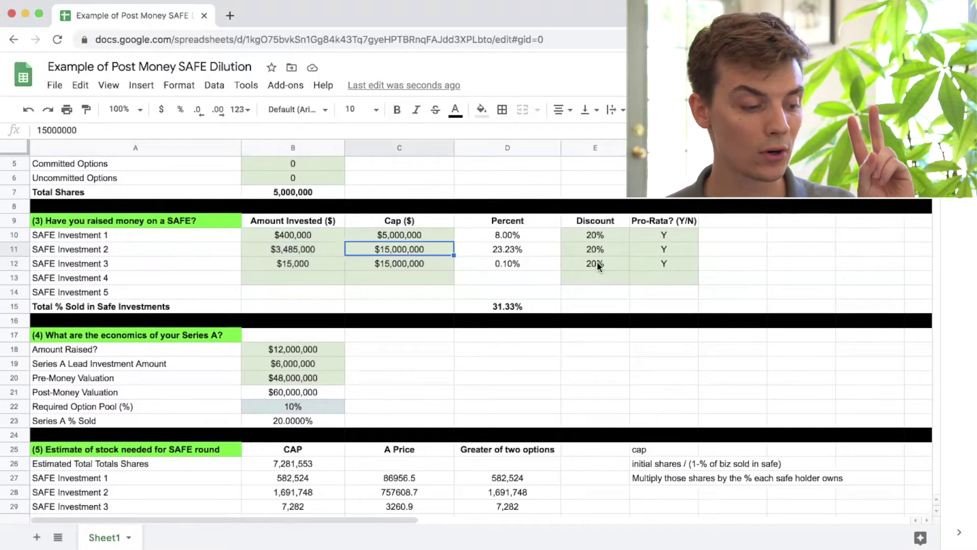
pyautogui.moveTo(290, 253); pyautogui.dragTo(292, 264)
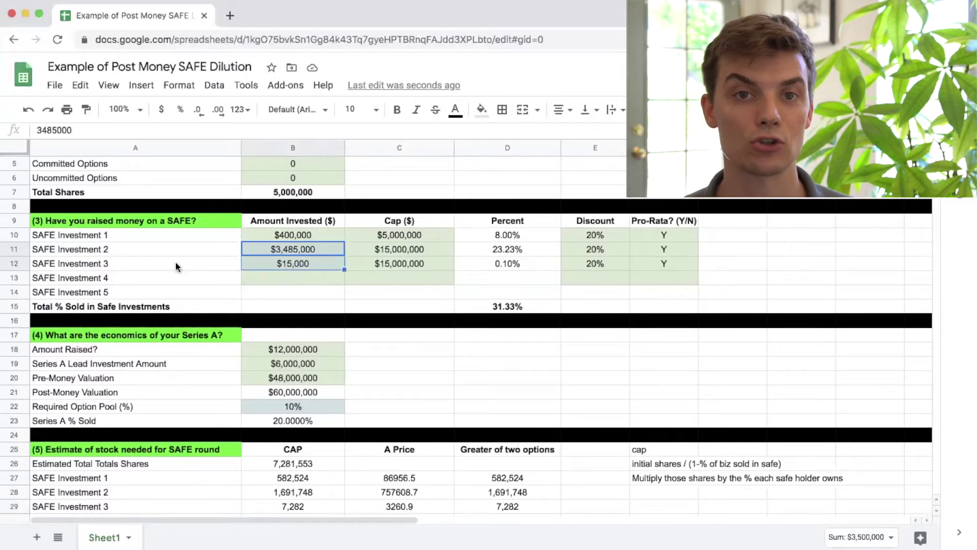
pyautogui.click(13, 263)
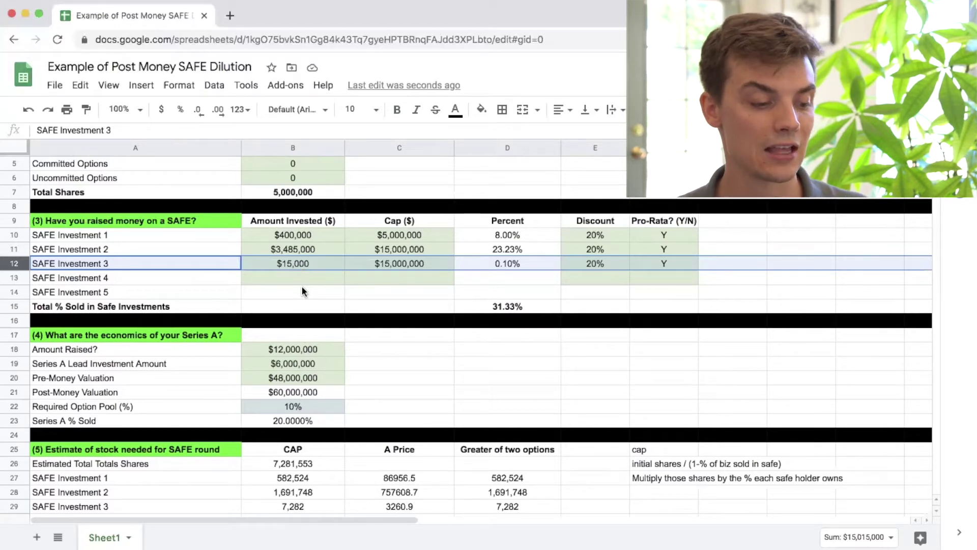
# Change SAFE Investment 3's pro-rata answer in F12 to N.
pyautogui.click(606, 264)
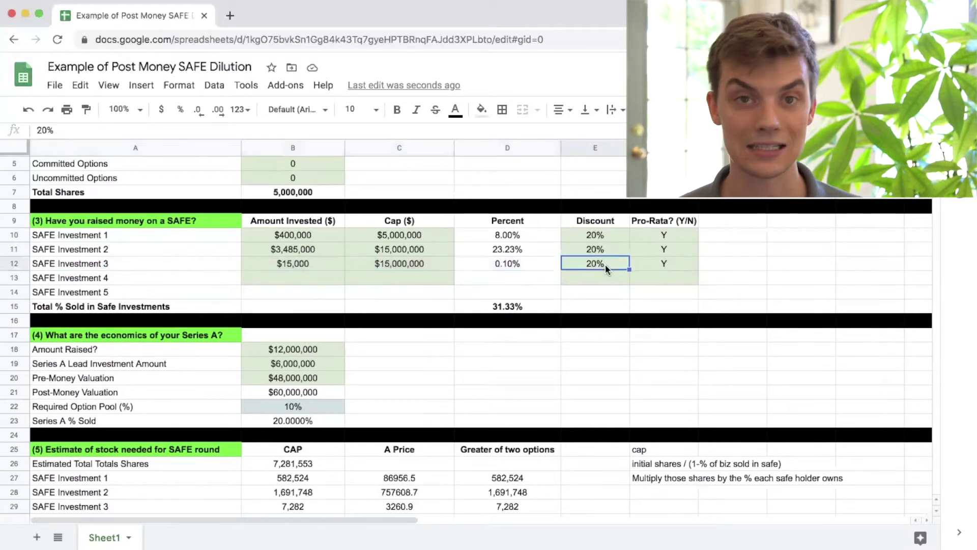
pyautogui.click(660, 269)
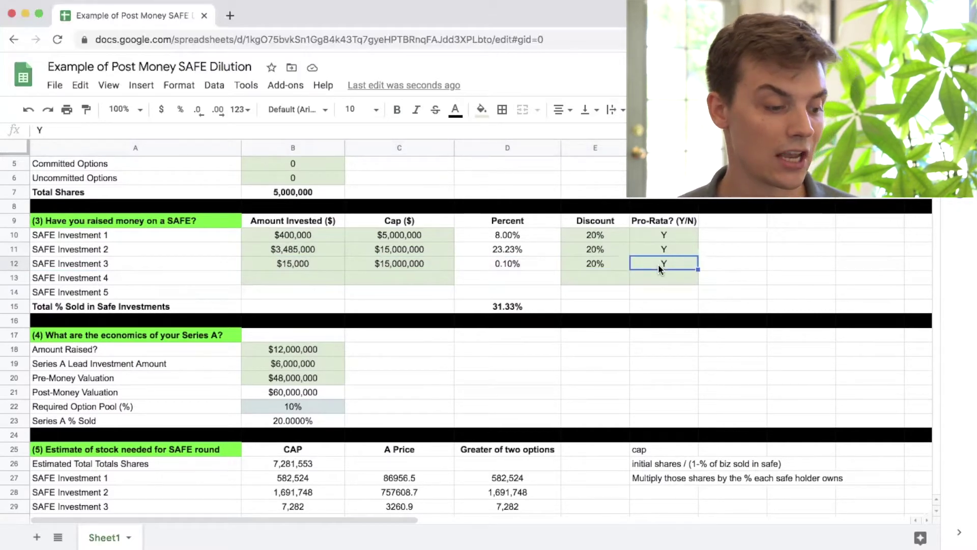
pyautogui.write('N')
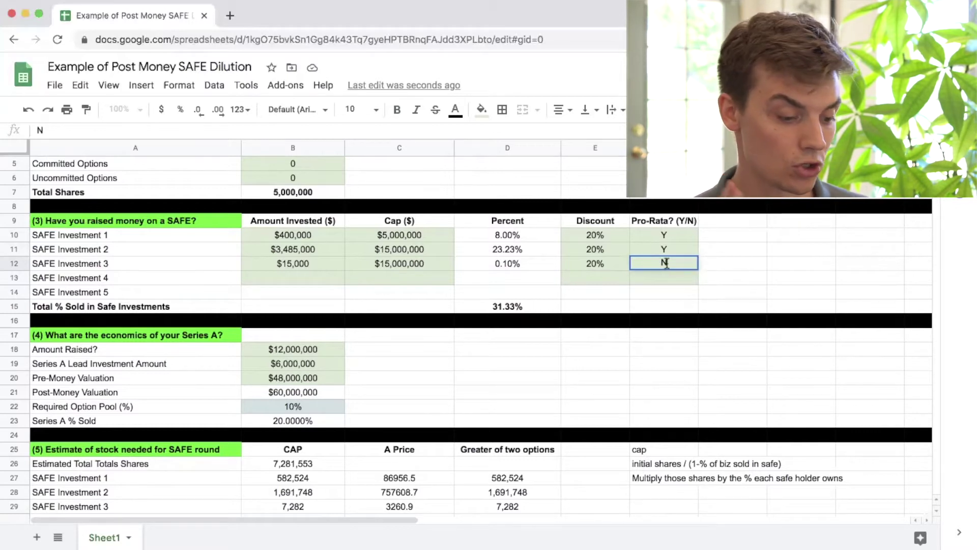
pyautogui.click(673, 292)
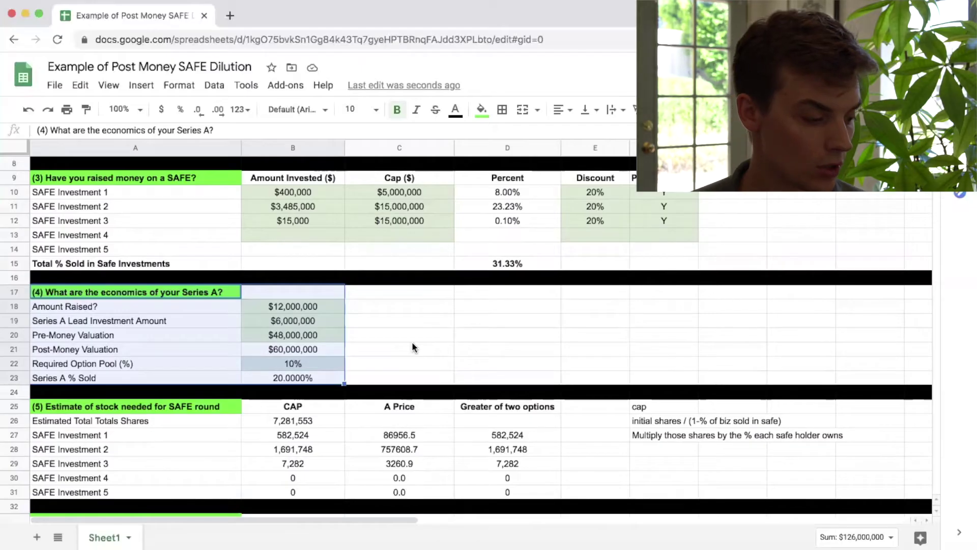
pyautogui.click(337, 307)
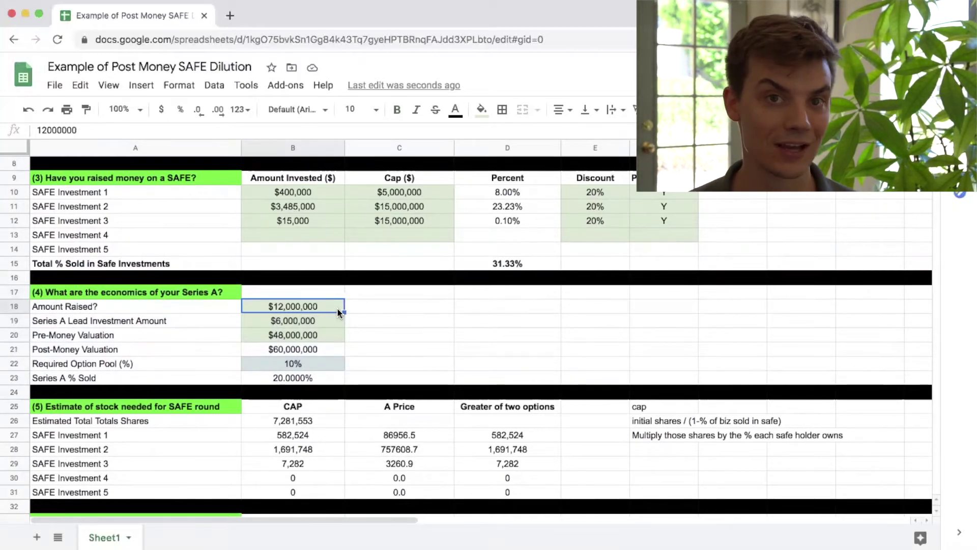
pyautogui.click(292, 320)
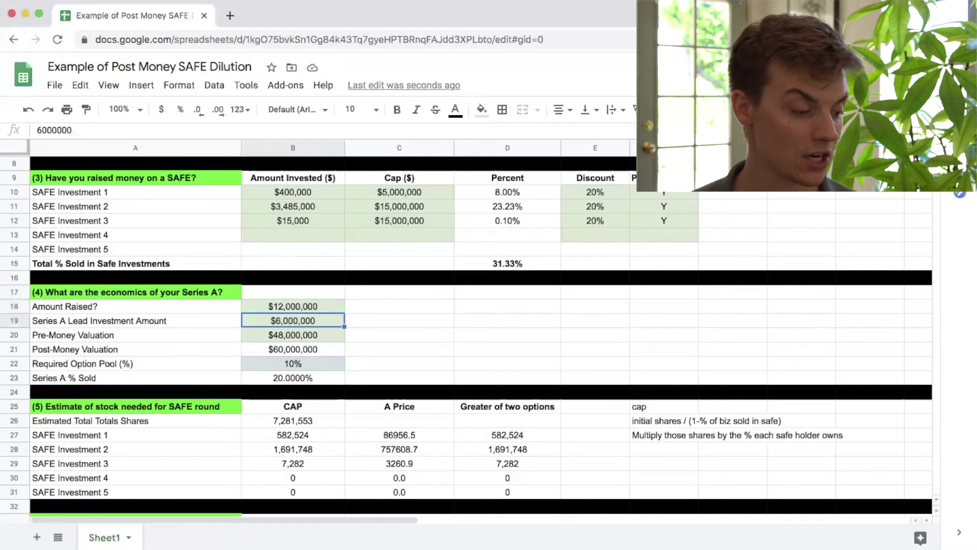
pyautogui.click(292, 335)
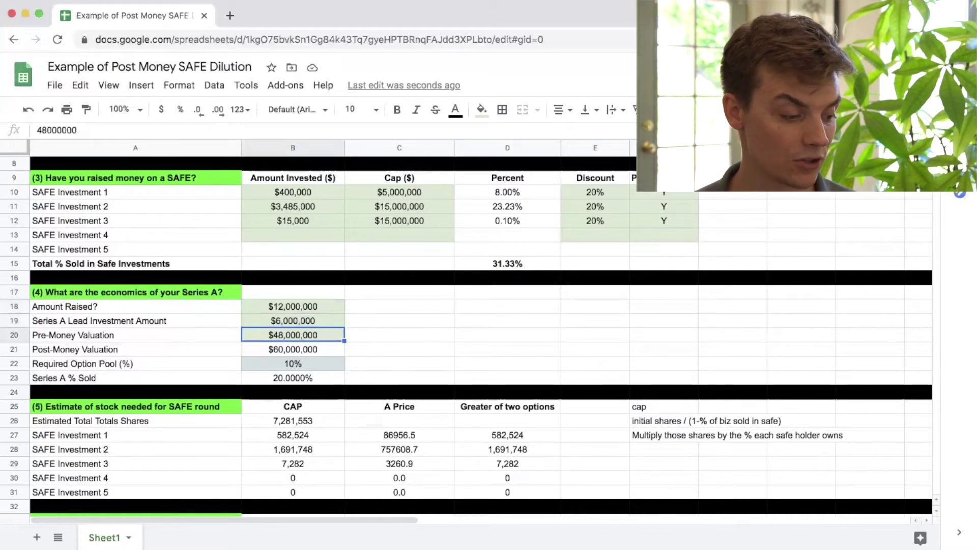
pyautogui.click(292, 348)
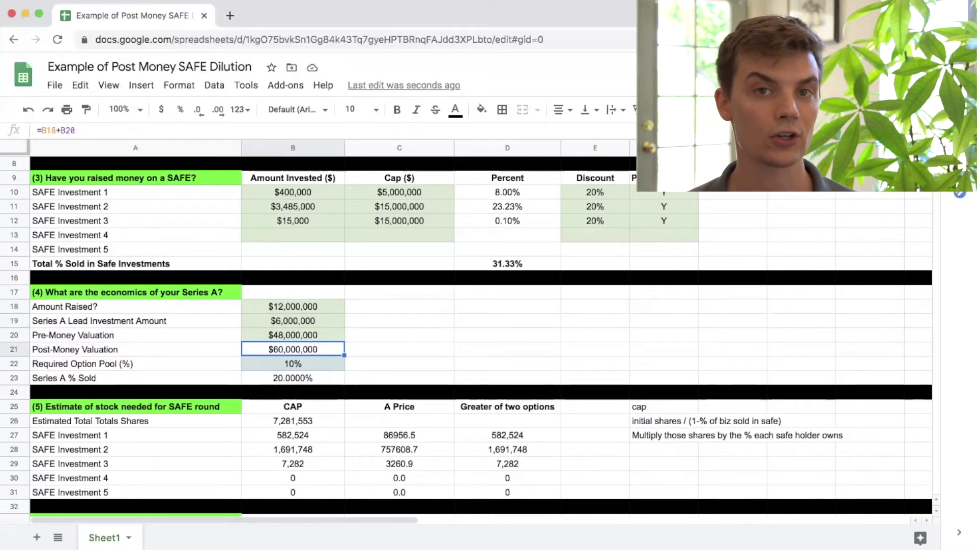
pyautogui.click(293, 363)
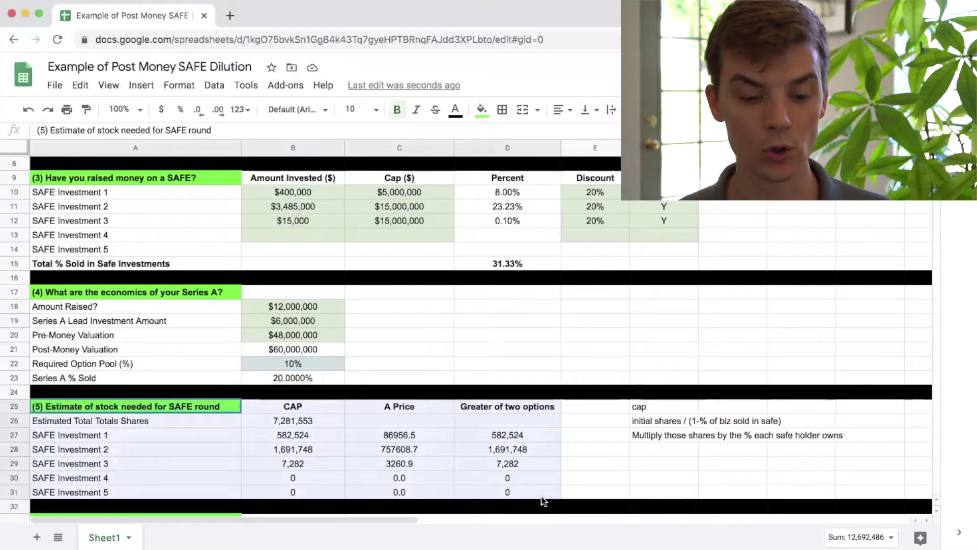
pyautogui.scroll(-2, 544, 499)
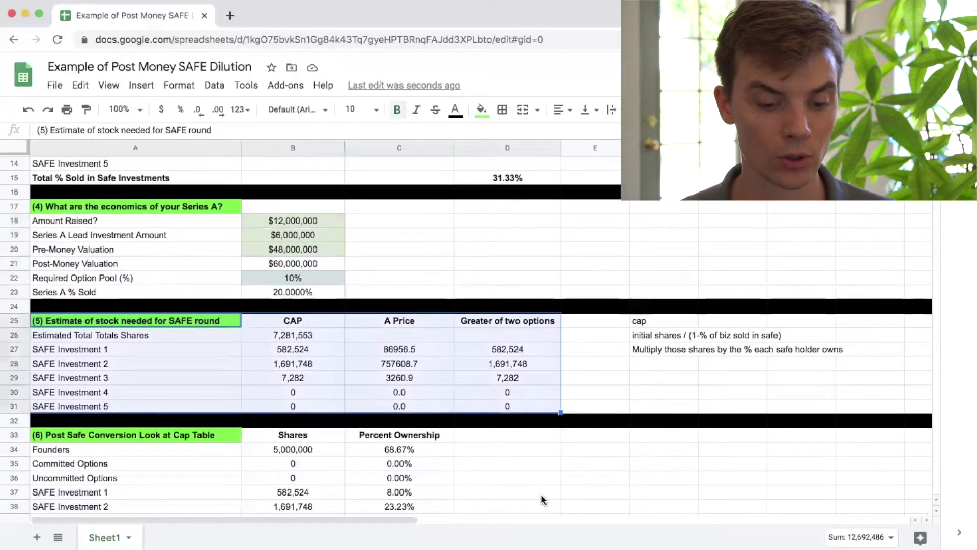
pyautogui.scroll(-1, 542, 498)
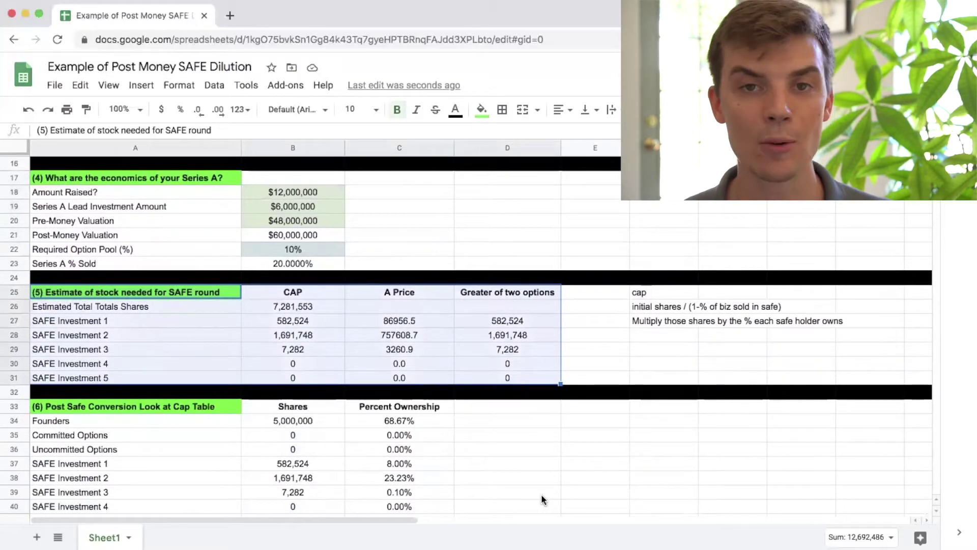
pyautogui.click(319, 307)
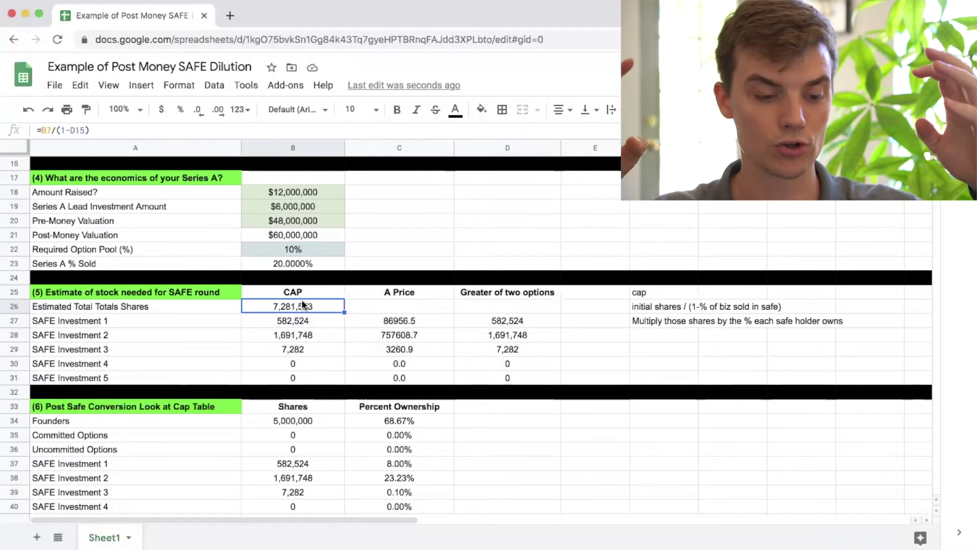
pyautogui.scroll(2, 303, 304)
pyautogui.scroll(2, 302, 304)
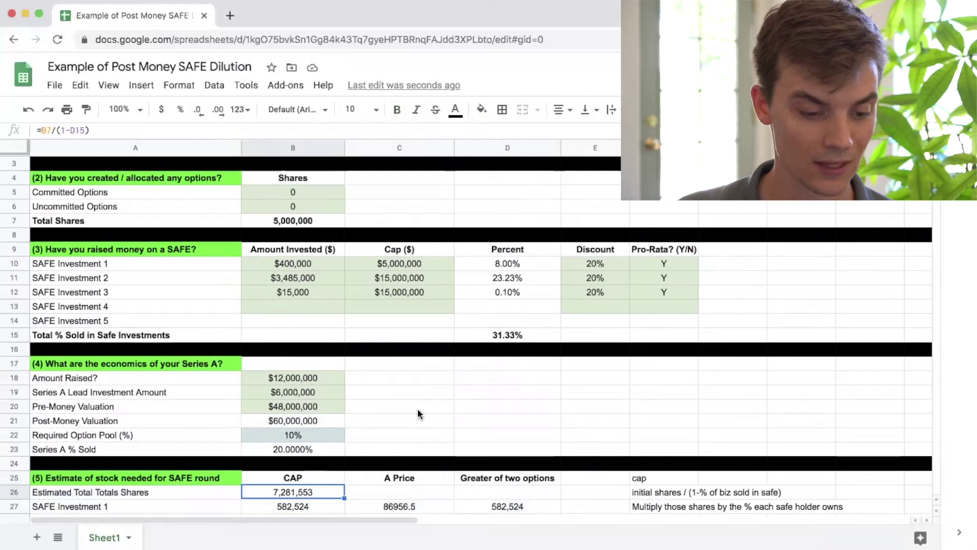
pyautogui.scroll(-3, 418, 407)
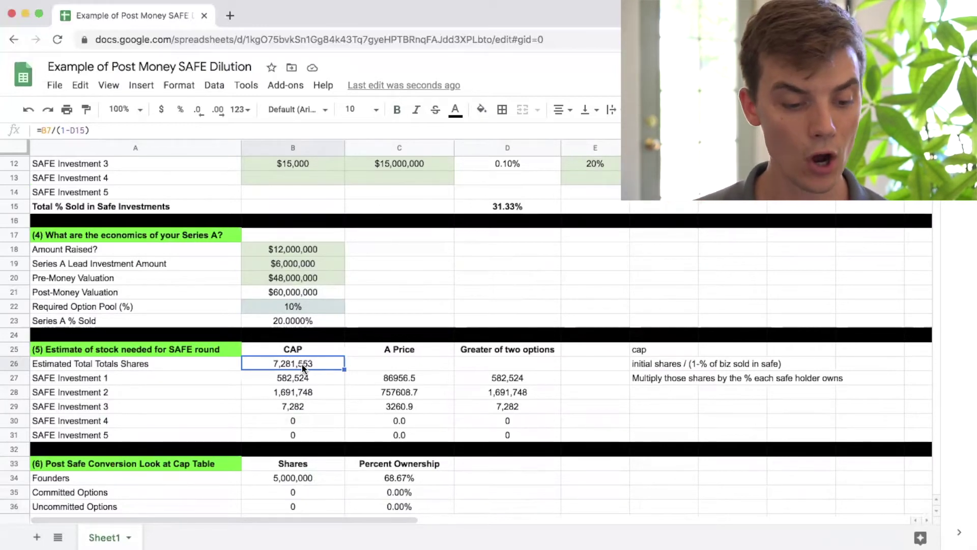
pyautogui.click(311, 384)
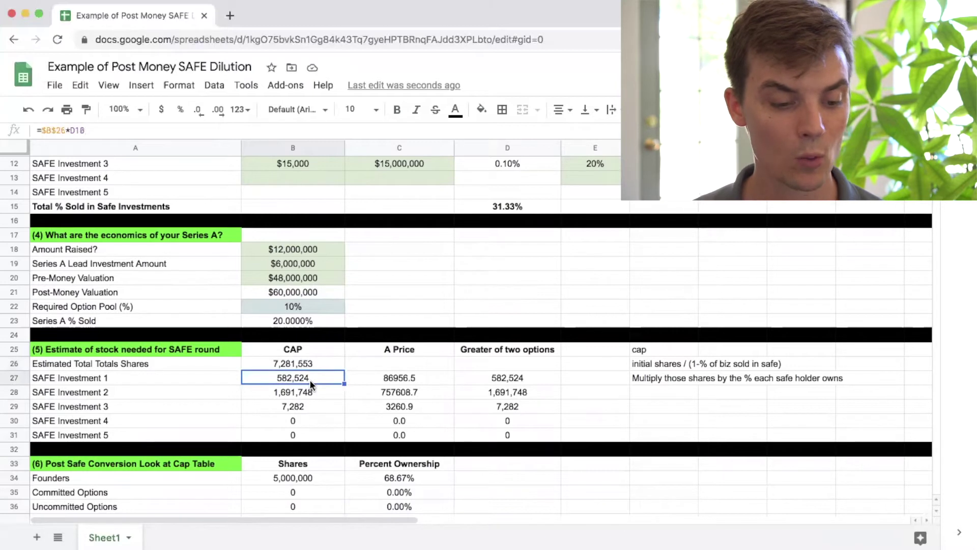
pyautogui.scroll(5, 282, 380)
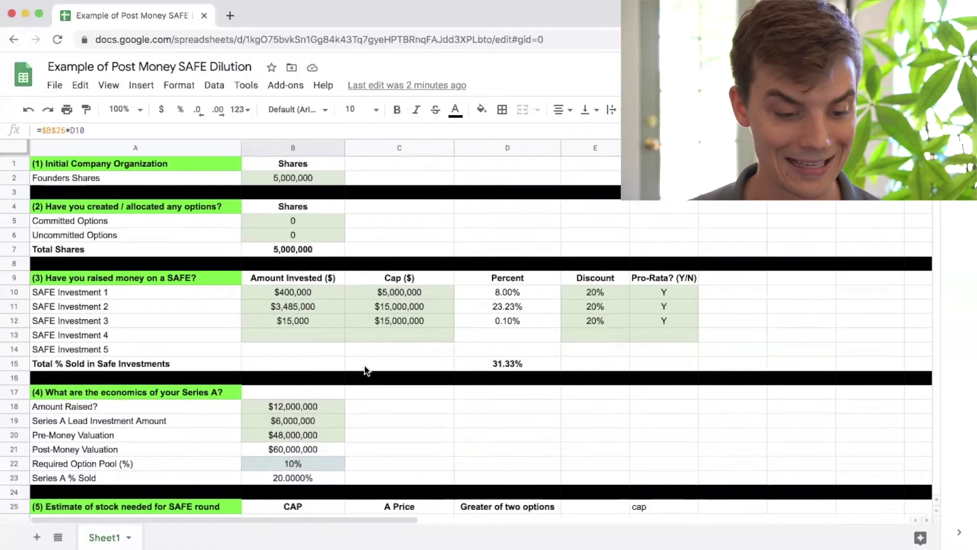
pyautogui.scroll(-4, 366, 370)
pyautogui.scroll(-1, 366, 370)
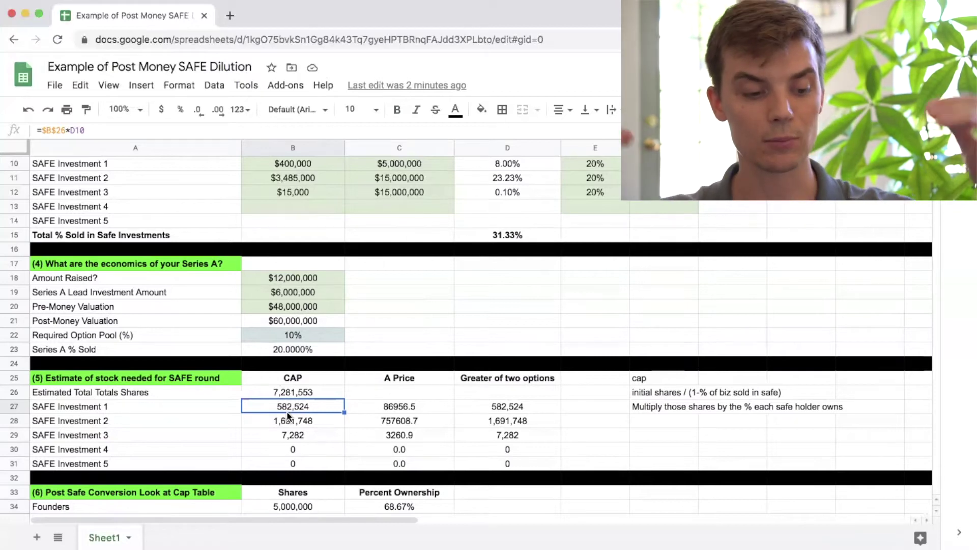
pyautogui.scroll(-3, 287, 437)
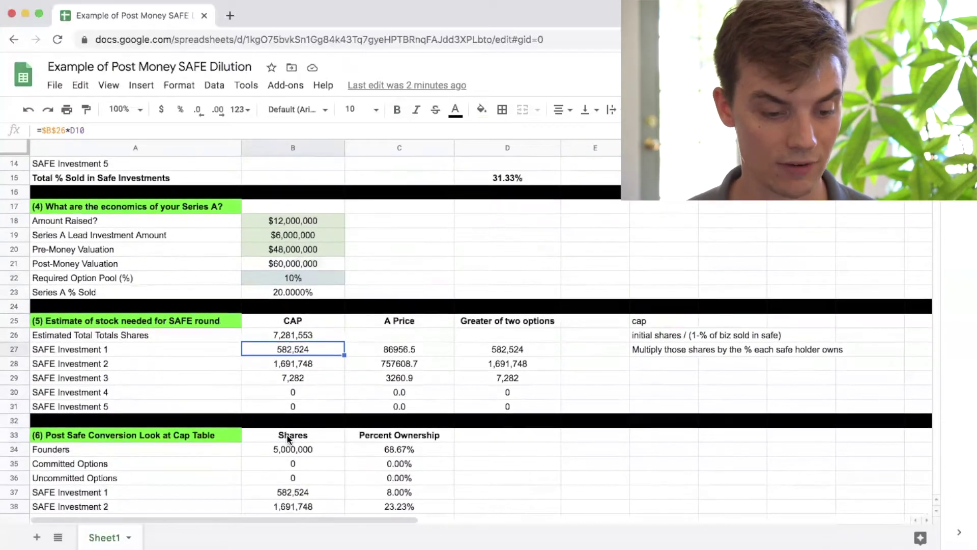
pyautogui.scroll(-3, 288, 438)
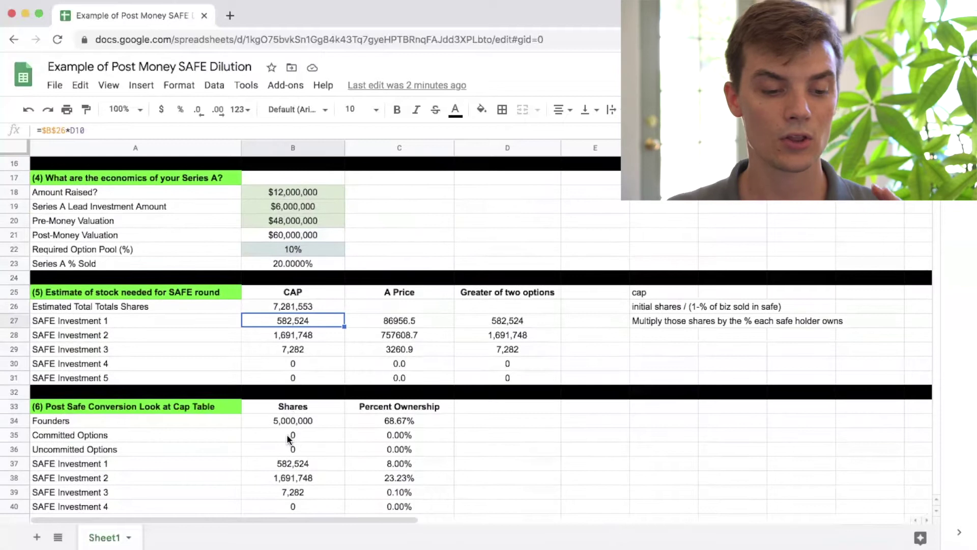
pyautogui.scroll(-3, 288, 438)
pyautogui.scroll(-1, 287, 439)
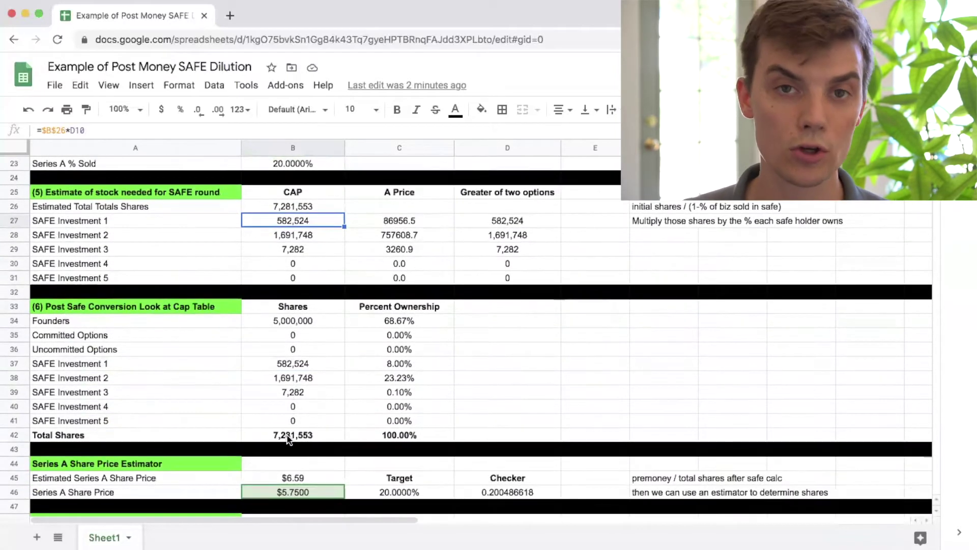
pyautogui.scroll(-1, 288, 439)
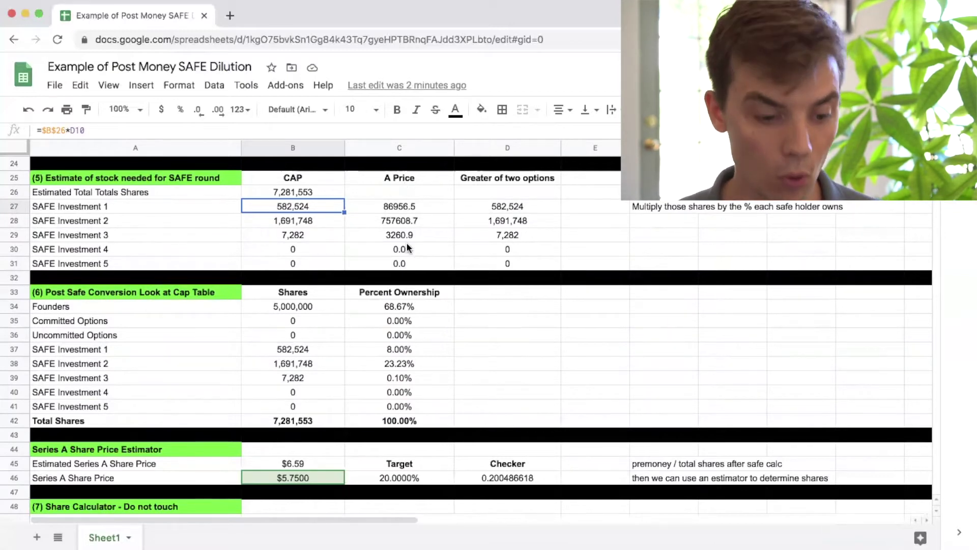
pyautogui.scroll(6, 406, 242)
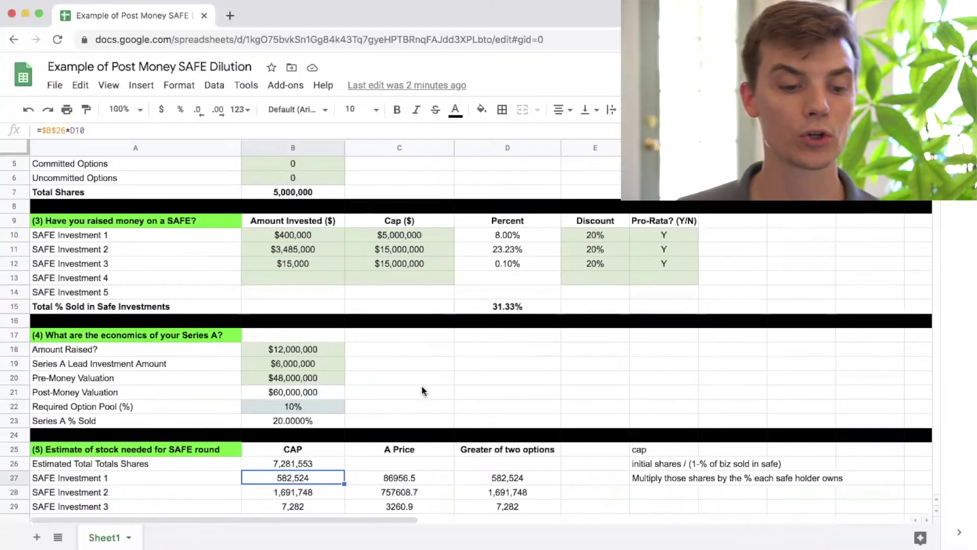
pyautogui.scroll(-3, 421, 385)
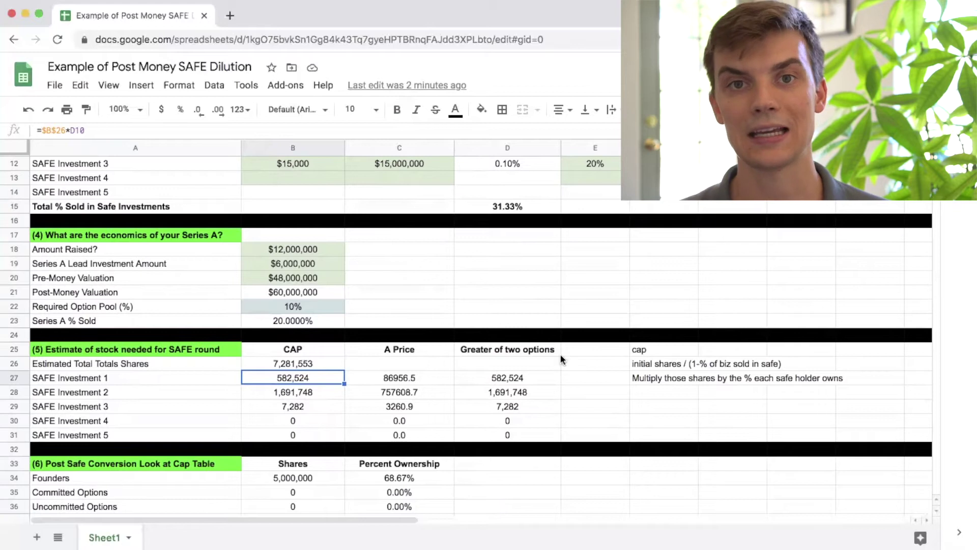
pyautogui.scroll(-1, 363, 431)
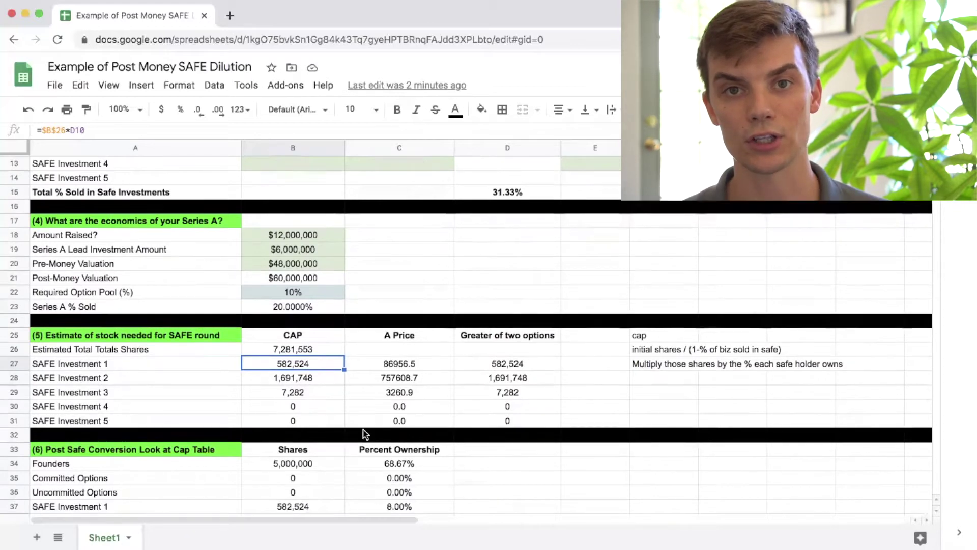
pyautogui.scroll(-4, 363, 430)
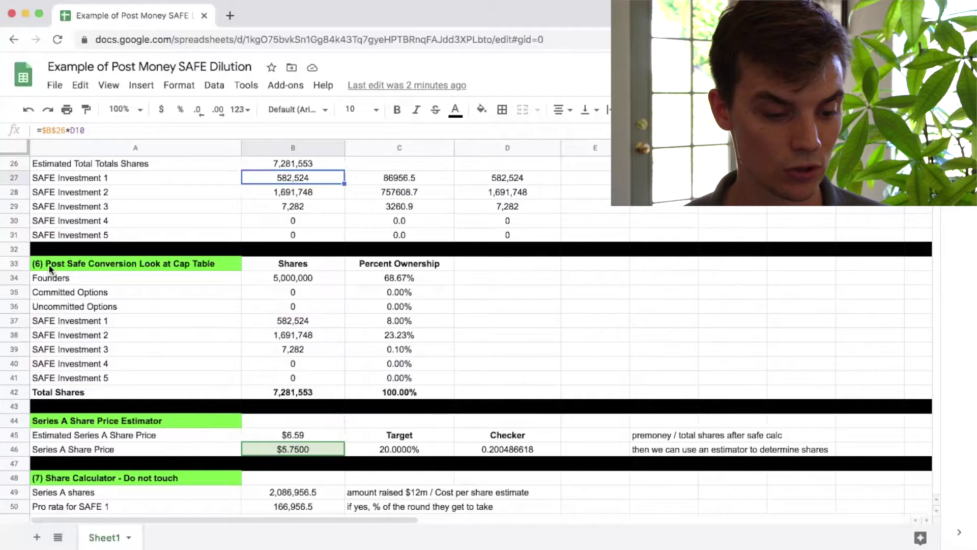
# Select A33:C42, the Post Safe Conversion cap table with founders at 68.67% of 7,281,553 shares.
pyautogui.moveTo(77, 263); pyautogui.dragTo(385, 392)
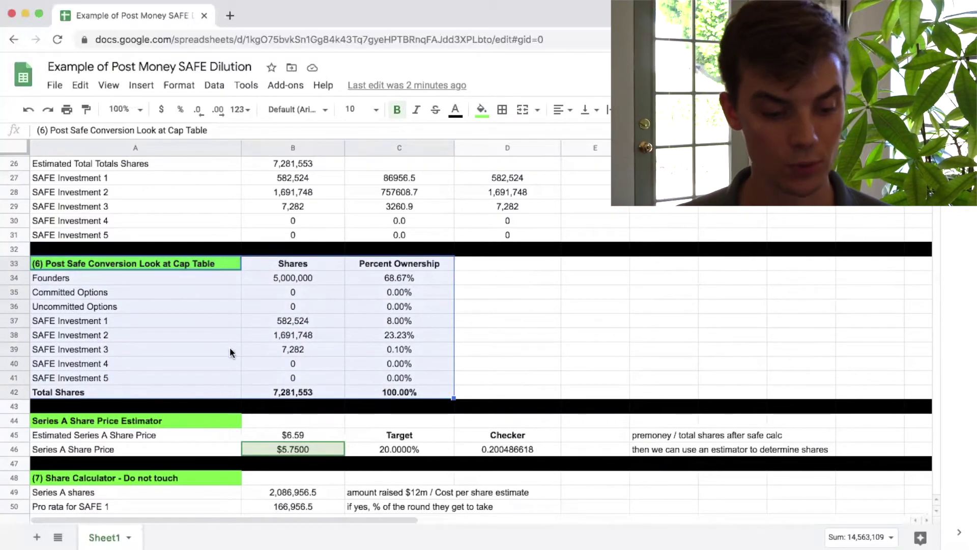
pyautogui.click(298, 392)
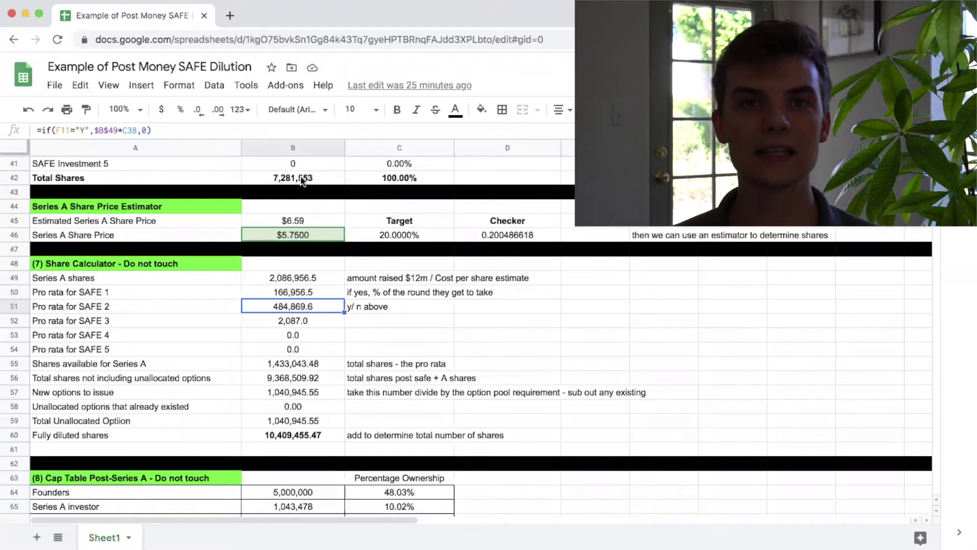
pyautogui.click(310, 325)
pyautogui.scroll(-1, 310, 327)
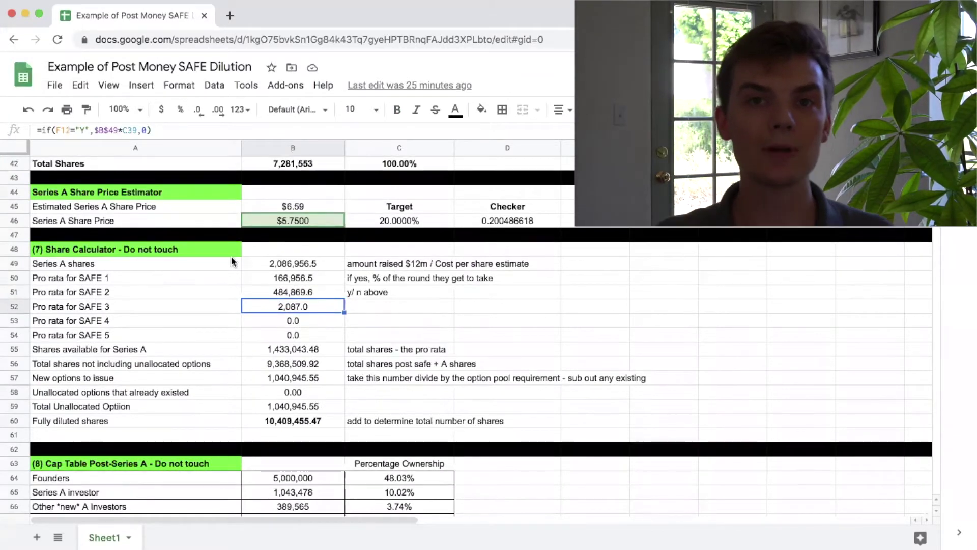
pyautogui.click(173, 261)
pyautogui.moveTo(297, 273); pyautogui.dragTo(296, 268)
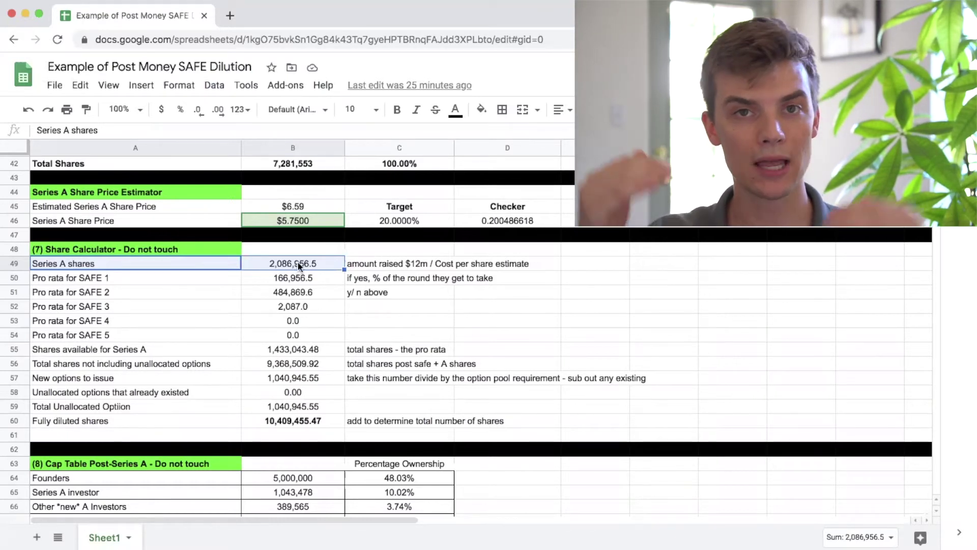
pyautogui.click(303, 224)
pyautogui.write('4')
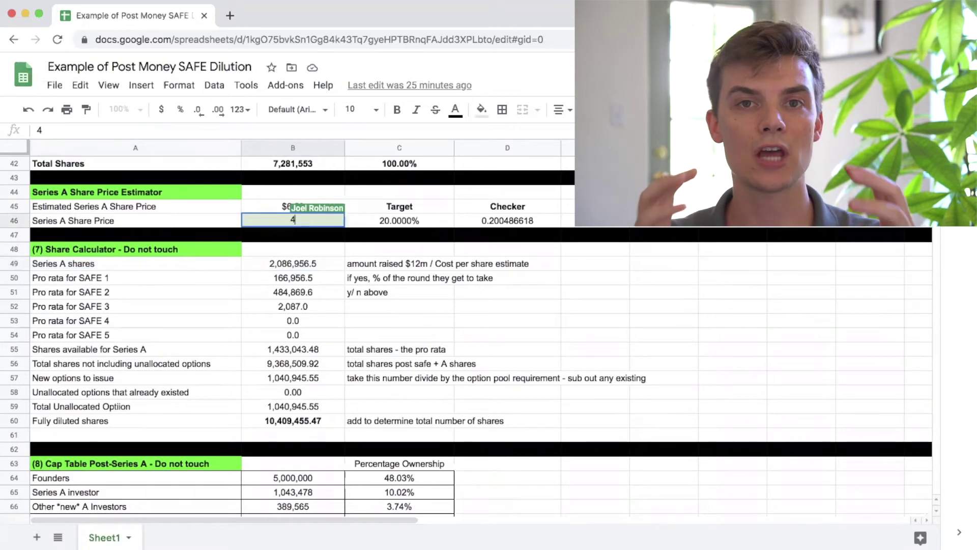
pyautogui.press('Return')
pyautogui.hotkey('ctrl', 'z')
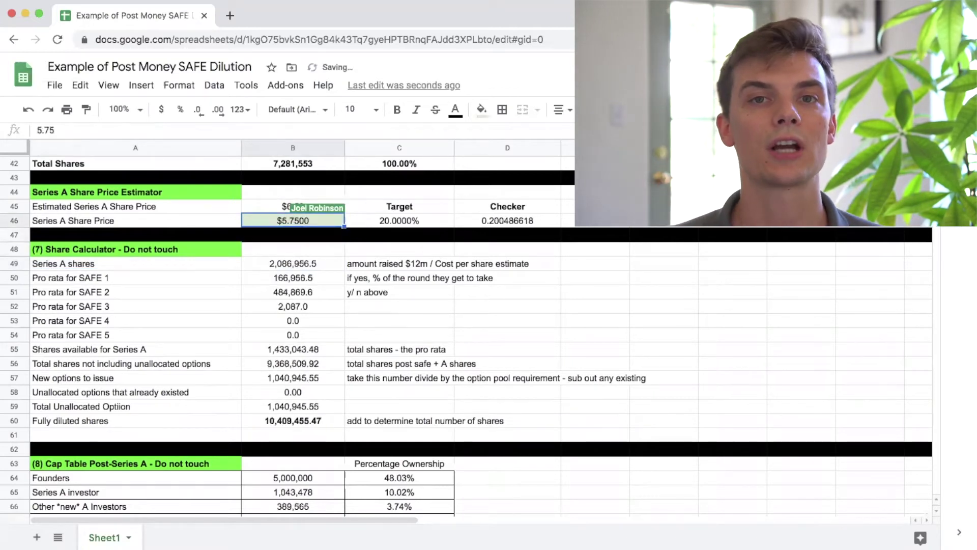
pyautogui.click(576, 329)
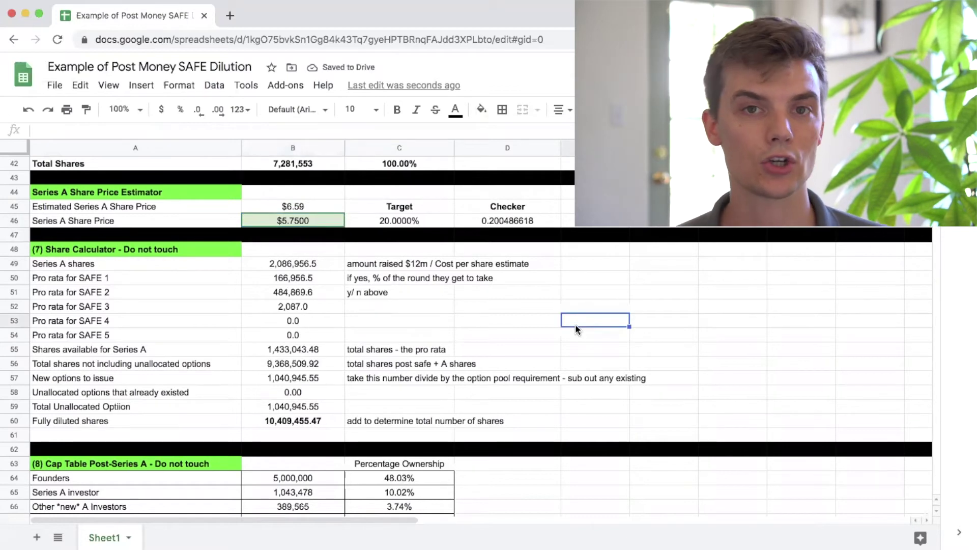
pyautogui.click(271, 220)
pyautogui.write('1')
pyautogui.press('Return')
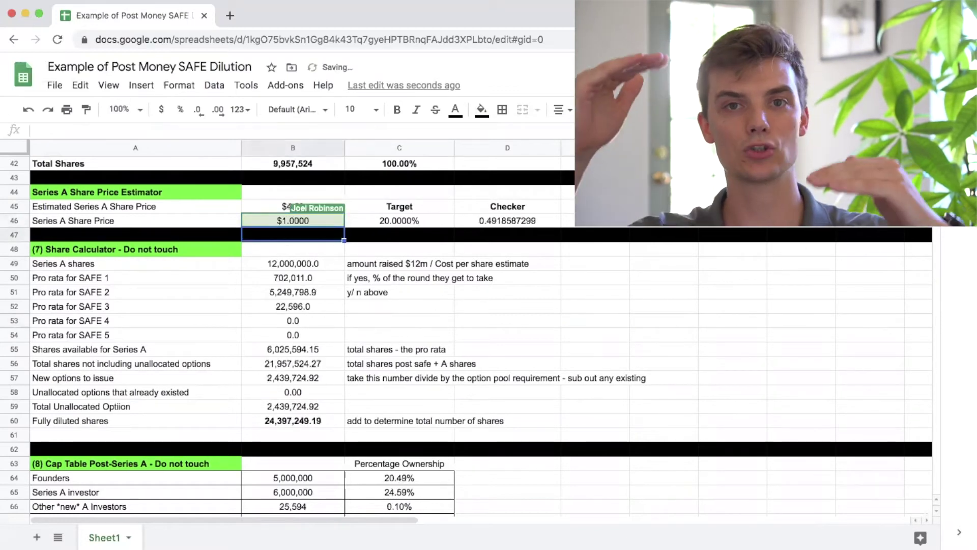
pyautogui.hotkey('ctrl', 'z')
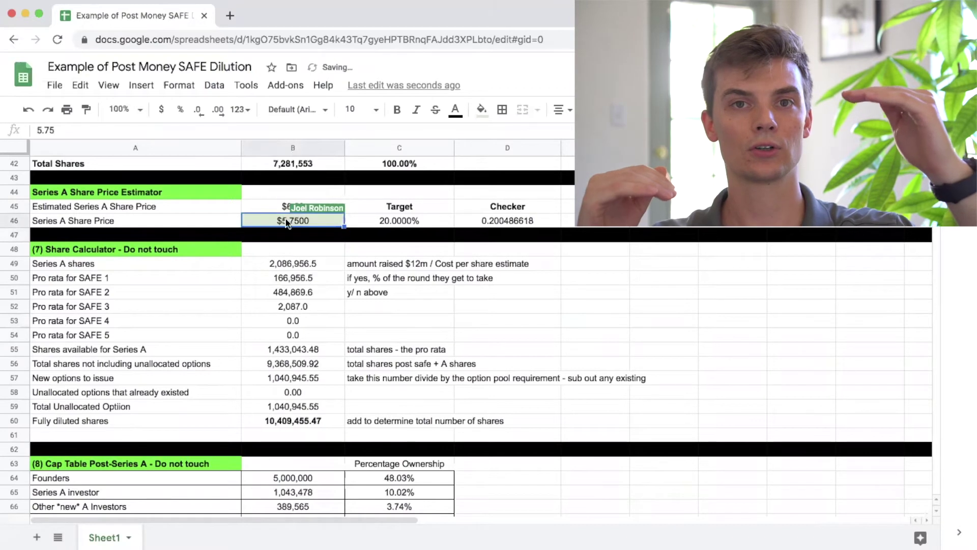
pyautogui.click(622, 326)
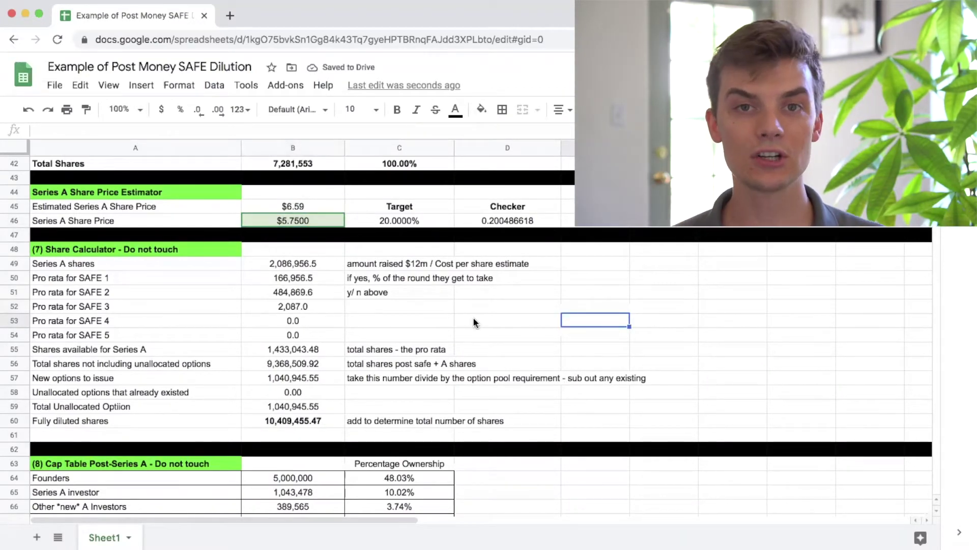
pyautogui.moveTo(399, 191); pyautogui.dragTo(411, 221)
pyautogui.moveTo(487, 190); pyautogui.dragTo(488, 224)
pyautogui.click(404, 196)
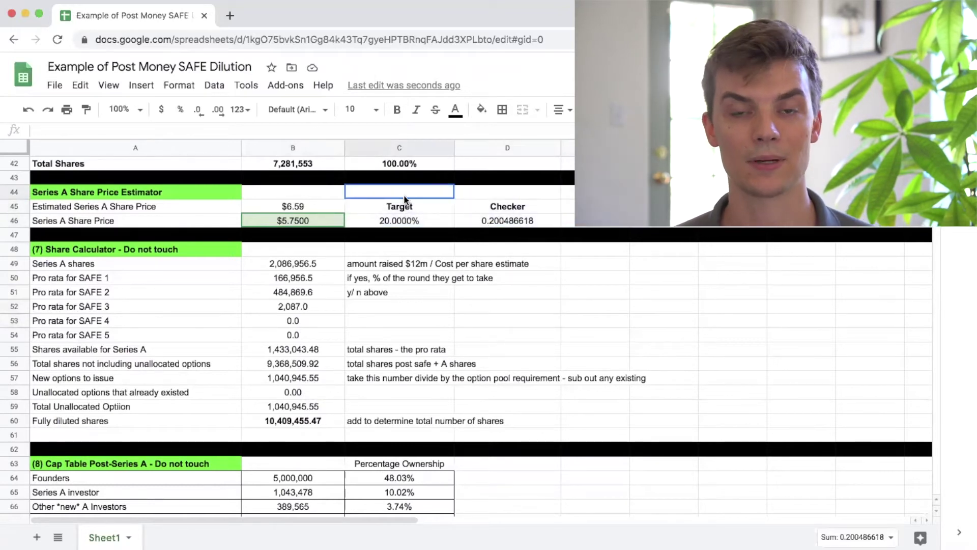
pyautogui.moveTo(404, 194); pyautogui.dragTo(409, 214)
pyautogui.moveTo(486, 191); pyautogui.dragTo(484, 215)
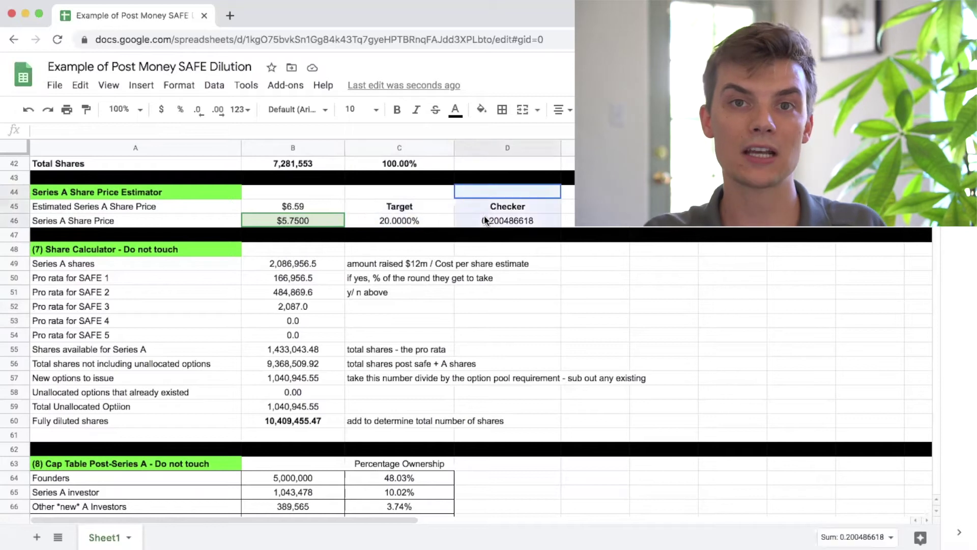
pyautogui.click(284, 266)
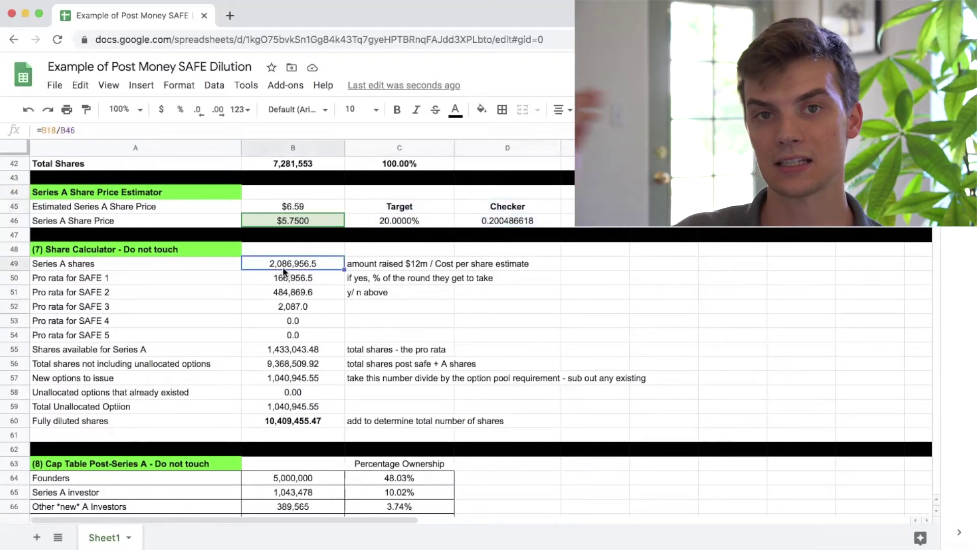
pyautogui.scroll(5, 283, 271)
pyautogui.scroll(-5, 284, 271)
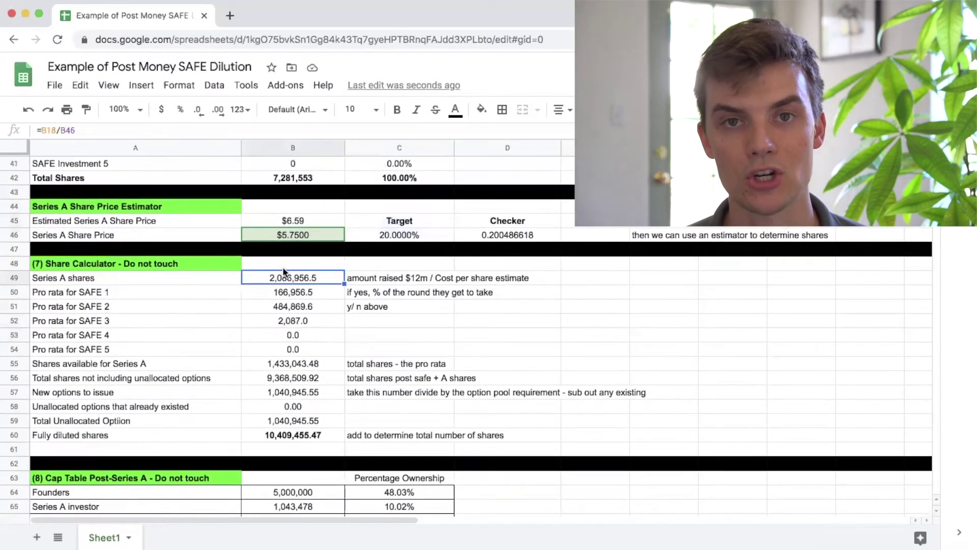
pyautogui.scroll(-1, 284, 271)
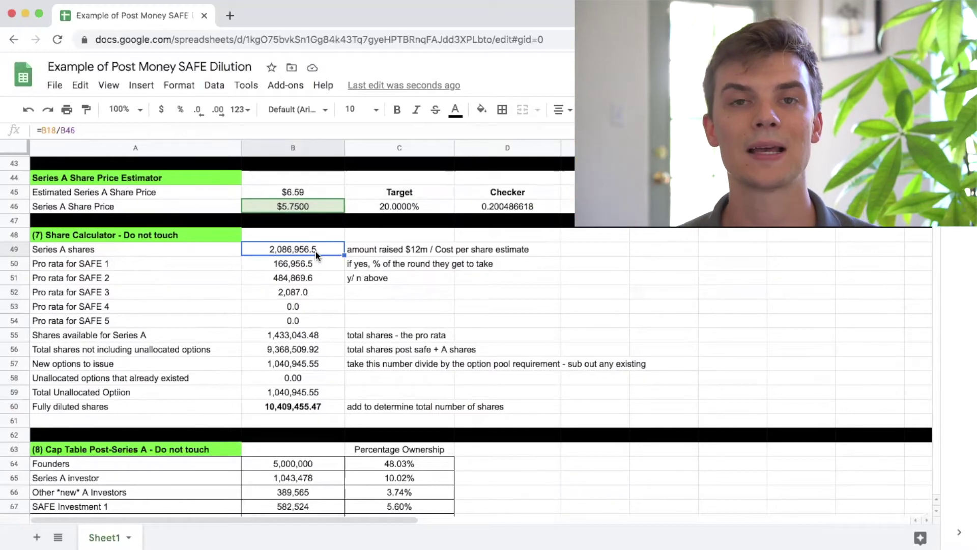
pyautogui.scroll(-7, 315, 250)
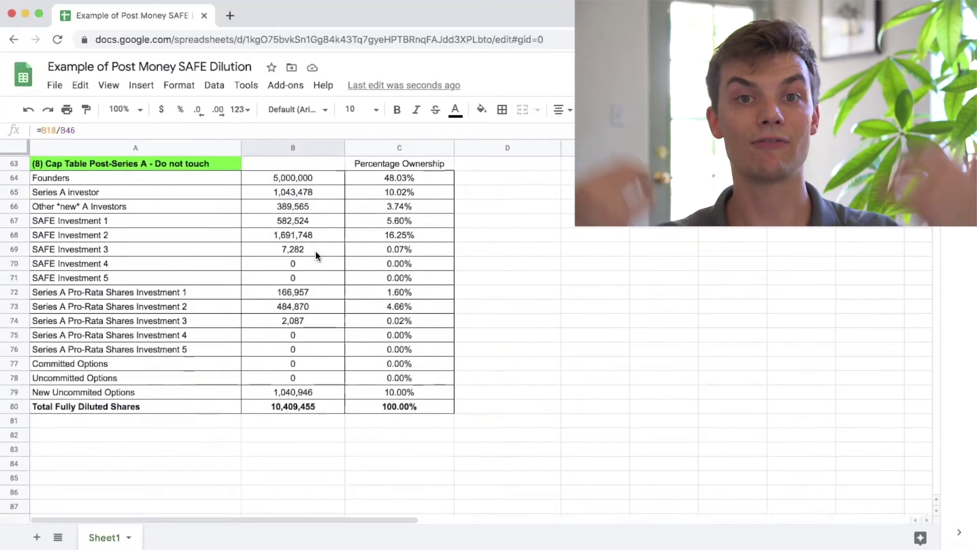
pyautogui.scroll(1, 315, 249)
pyautogui.moveTo(374, 220); pyautogui.dragTo(370, 435)
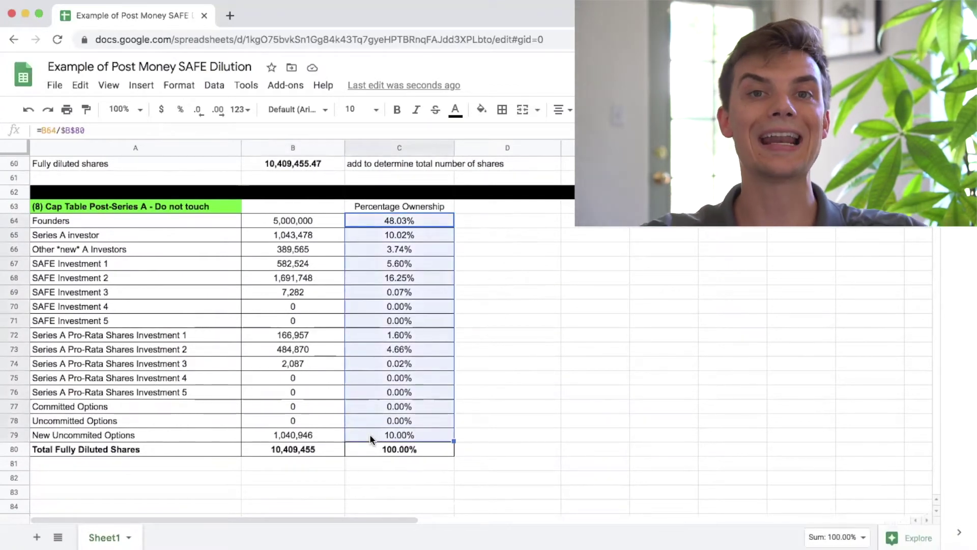
pyautogui.scroll(8, 369, 434)
pyautogui.scroll(-3, 369, 434)
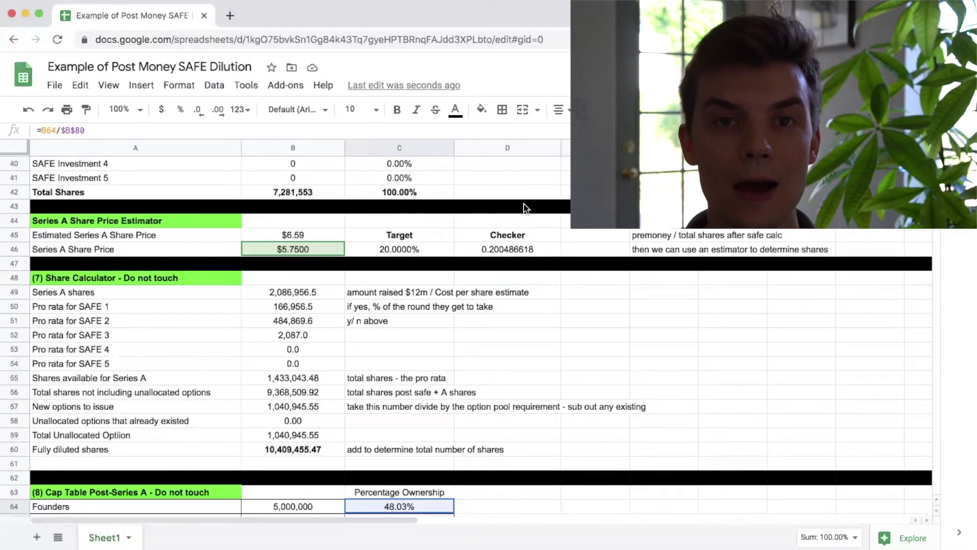
pyautogui.click(279, 293)
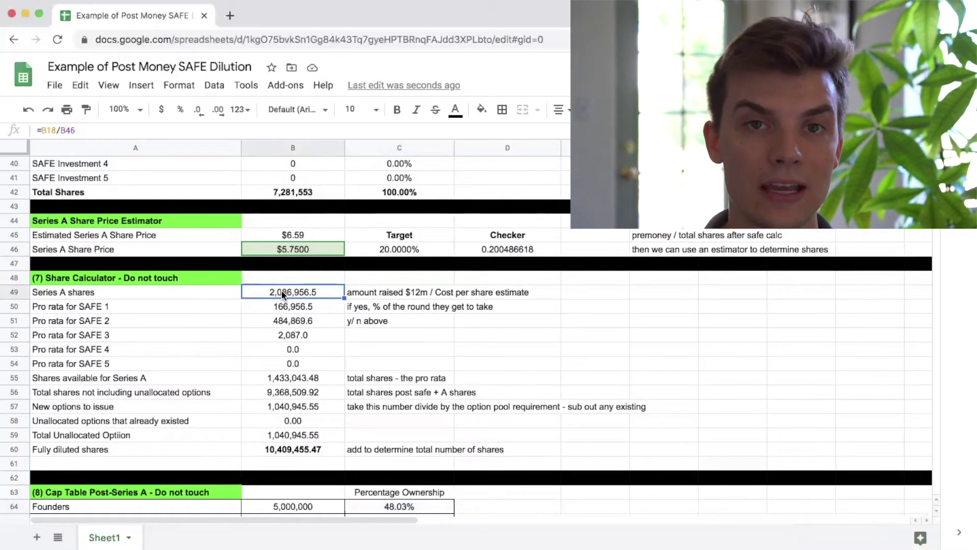
pyautogui.click(294, 252)
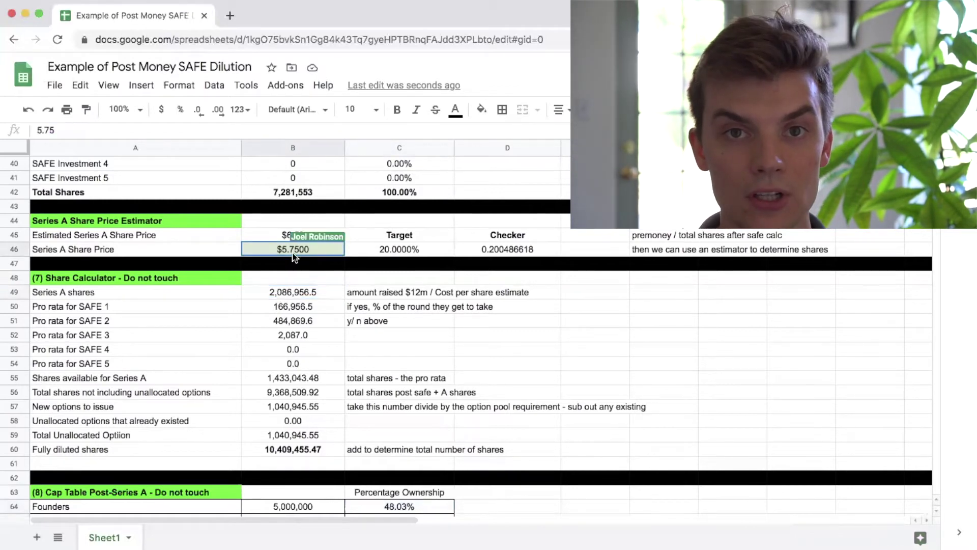
pyautogui.click(292, 294)
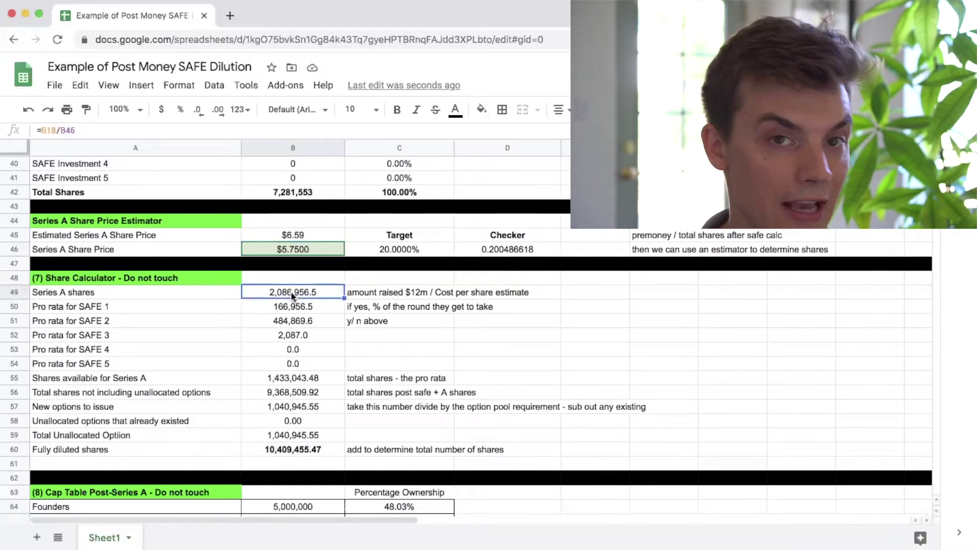
pyautogui.press('Down')
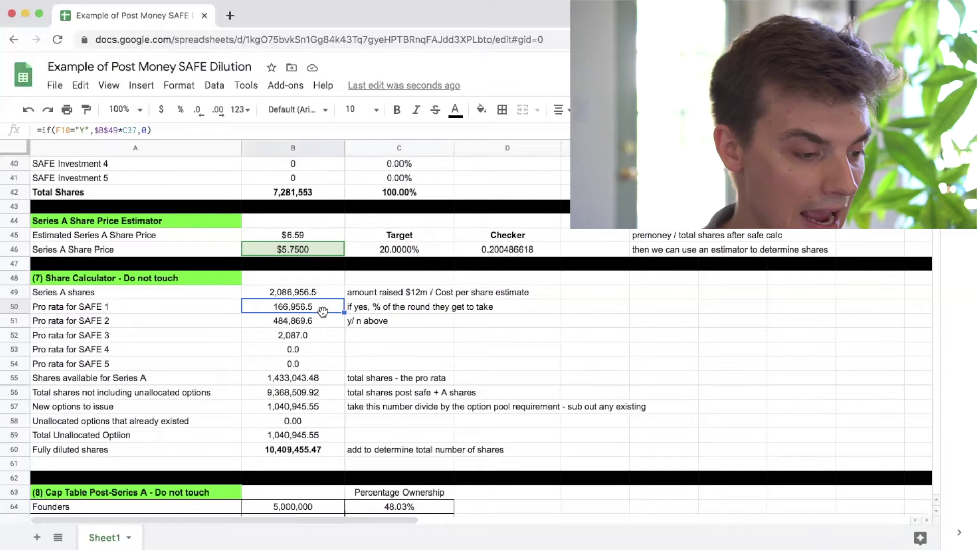
pyautogui.scroll(5, 322, 311)
pyautogui.scroll(6, 322, 311)
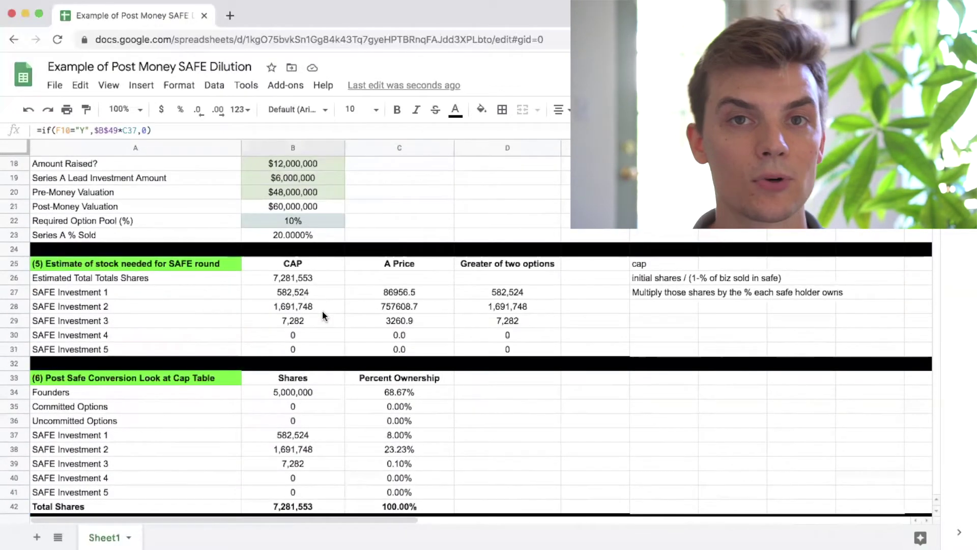
pyautogui.click(510, 237)
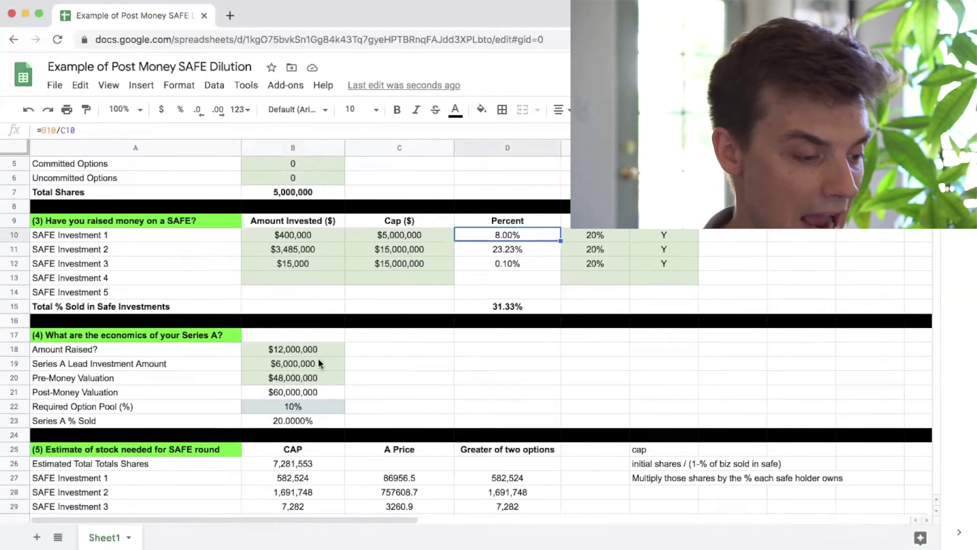
pyautogui.scroll(-10, 318, 358)
pyautogui.scroll(-1, 319, 358)
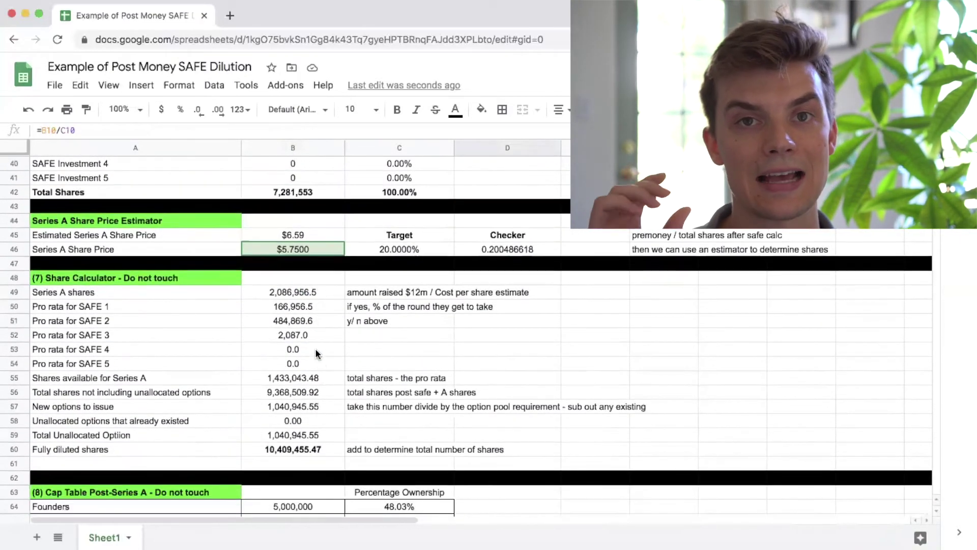
pyautogui.click(292, 291)
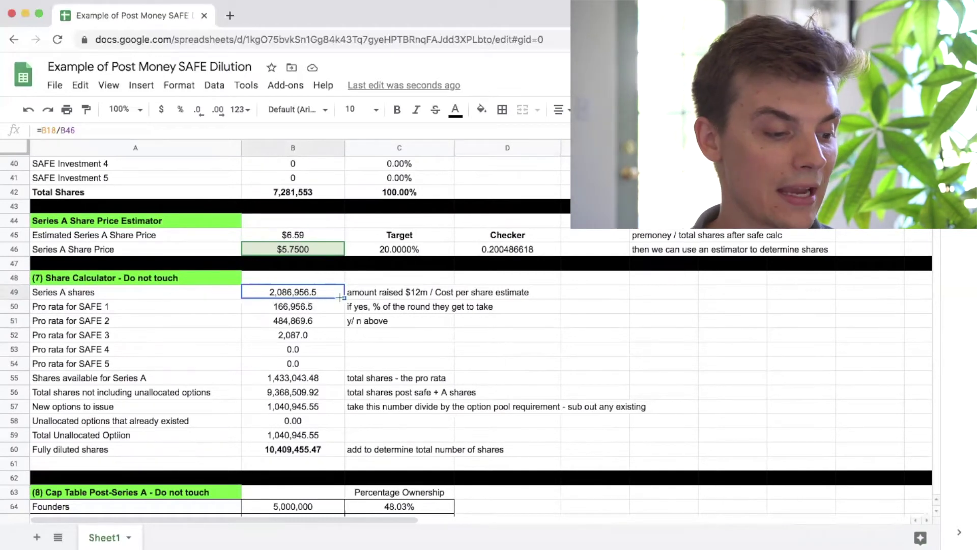
pyautogui.click(288, 307)
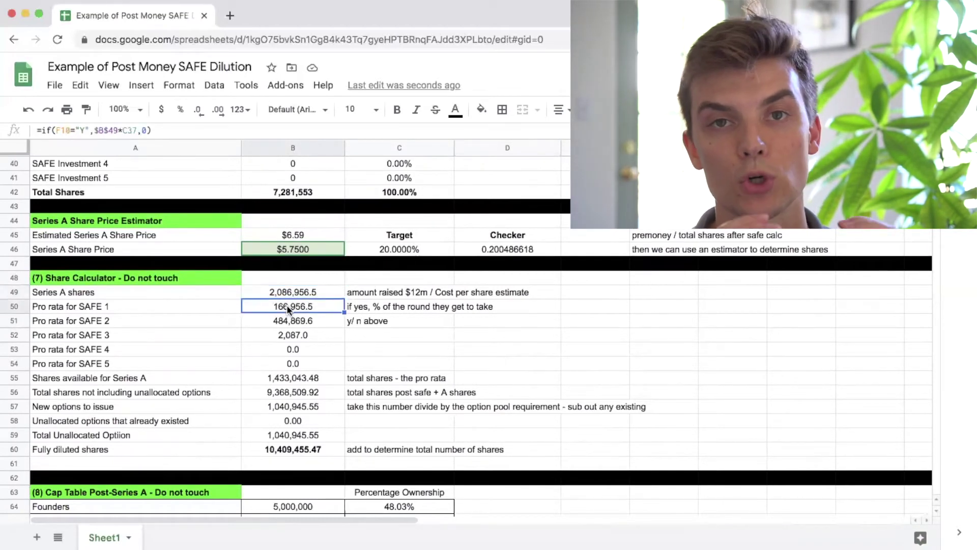
pyautogui.click(286, 318)
pyautogui.click(288, 335)
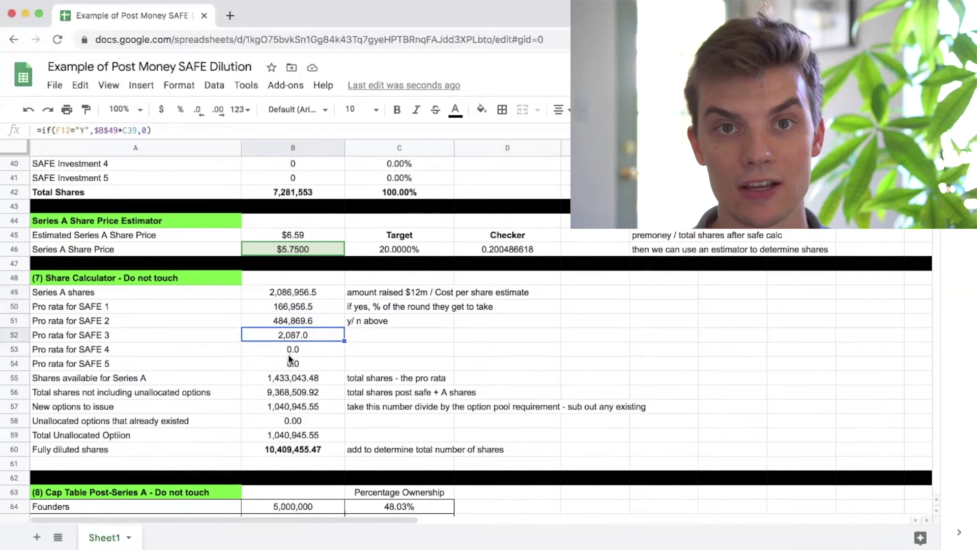
pyautogui.click(270, 378)
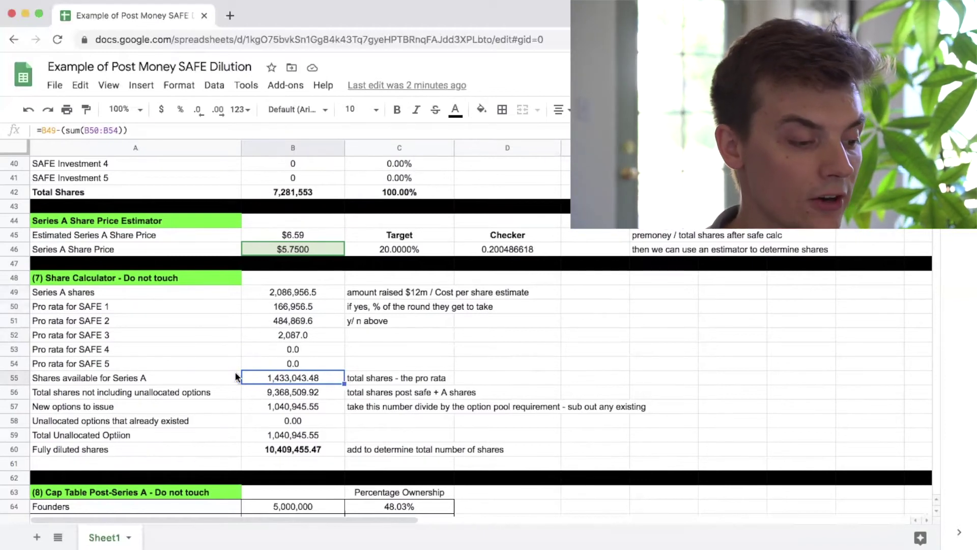
pyautogui.click(295, 292)
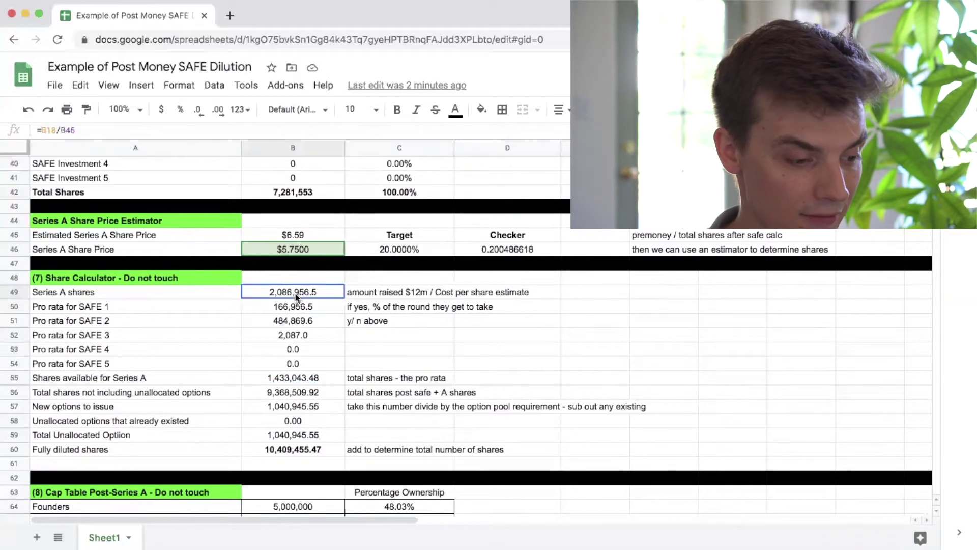
pyautogui.click(299, 306)
pyautogui.moveTo(299, 306); pyautogui.dragTo(299, 366)
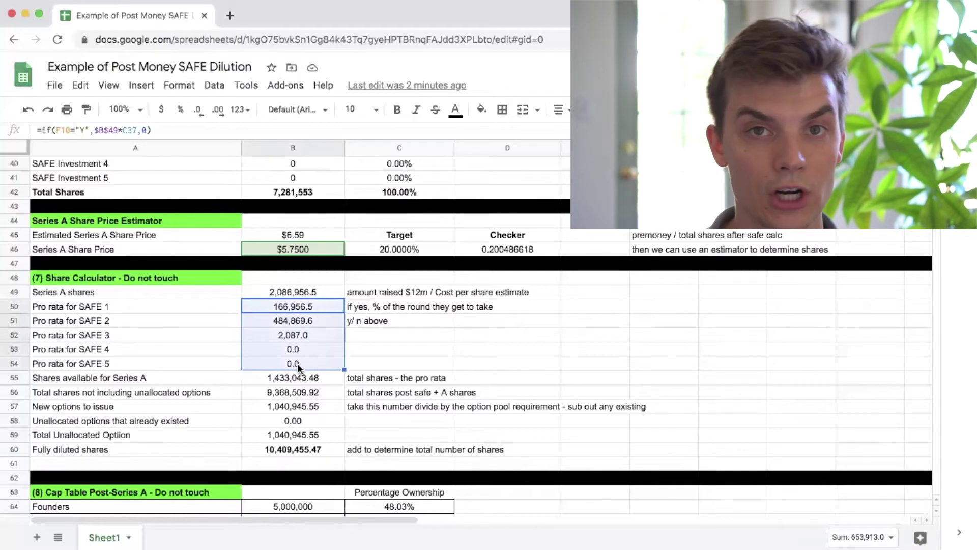
pyautogui.click(304, 396)
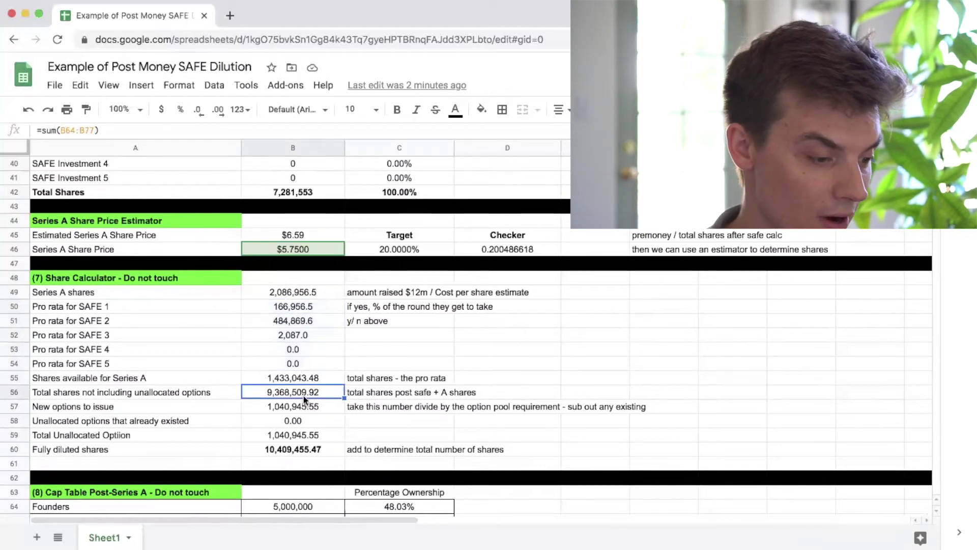
pyautogui.click(302, 405)
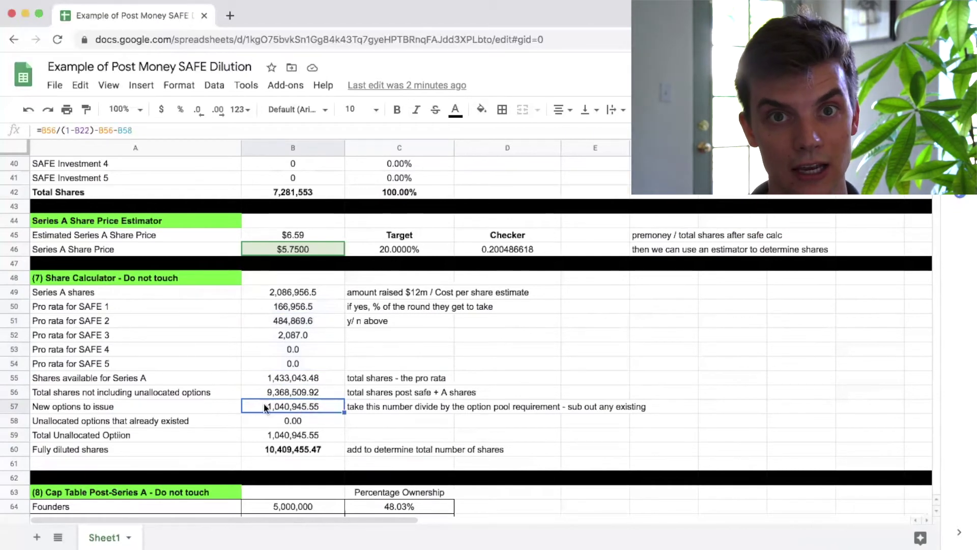
pyautogui.click(301, 393)
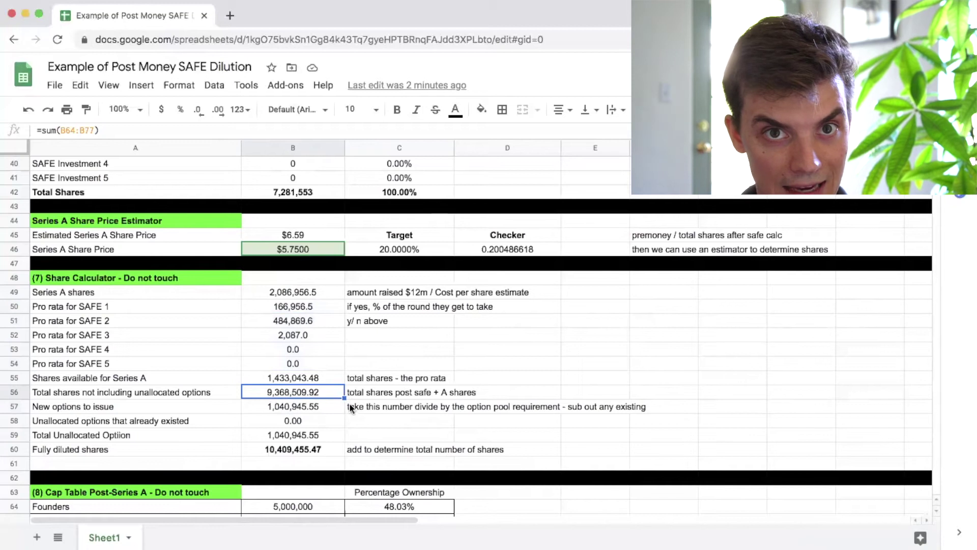
pyautogui.click(270, 405)
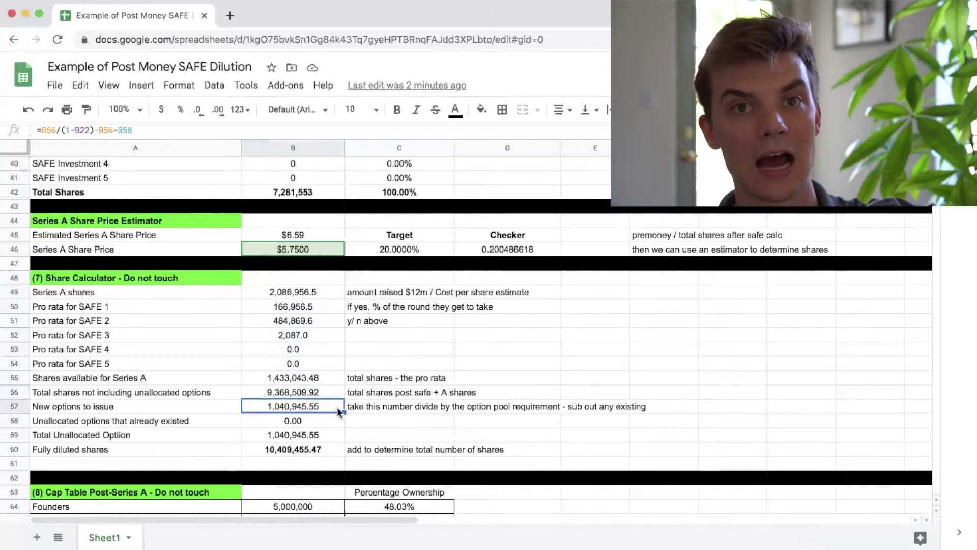
pyautogui.scroll(12, 349, 405)
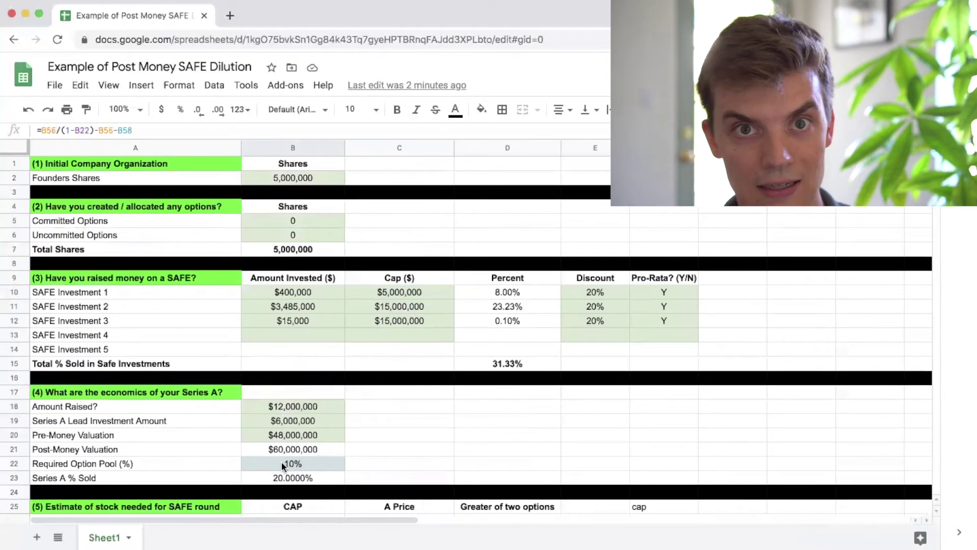
pyautogui.click(281, 461)
pyautogui.scroll(-4, 296, 462)
pyautogui.scroll(-12, 296, 463)
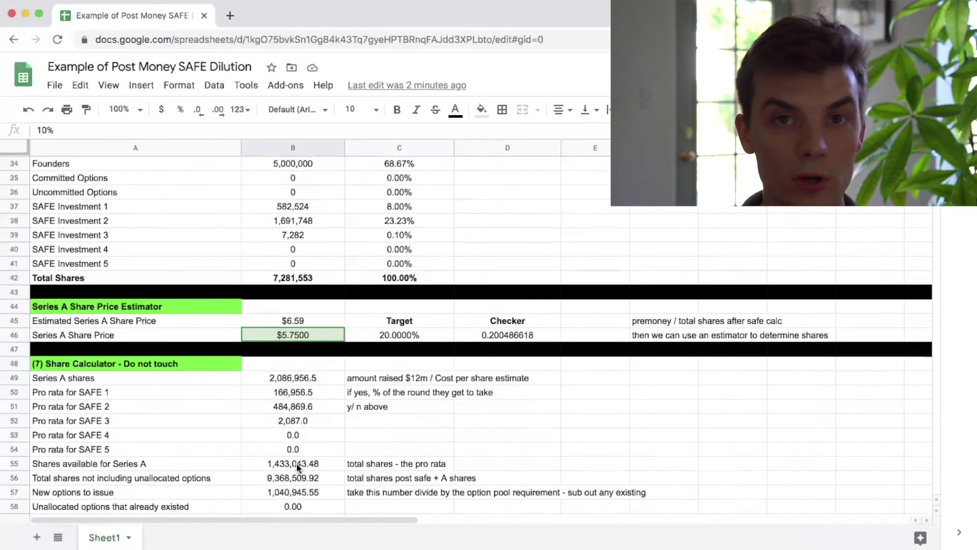
pyautogui.scroll(2, 296, 462)
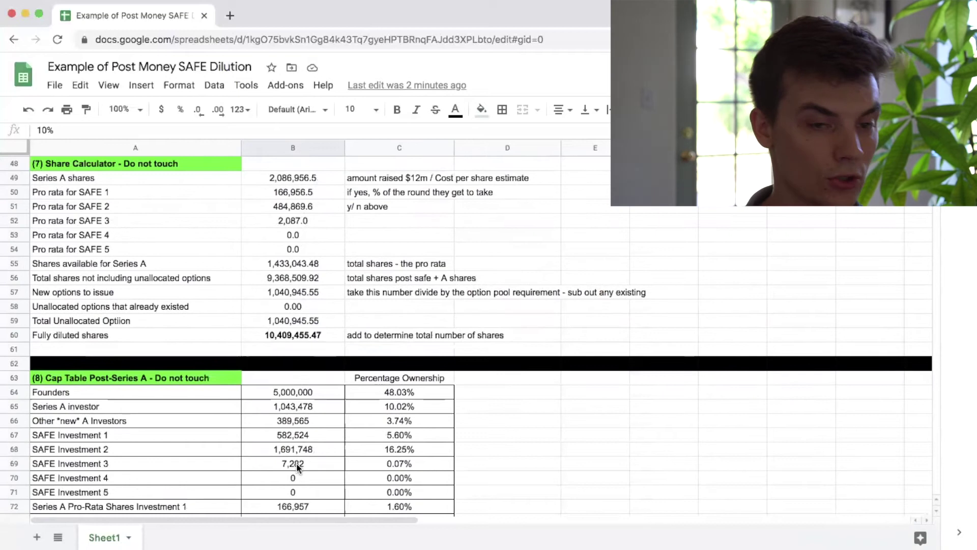
pyautogui.click(288, 335)
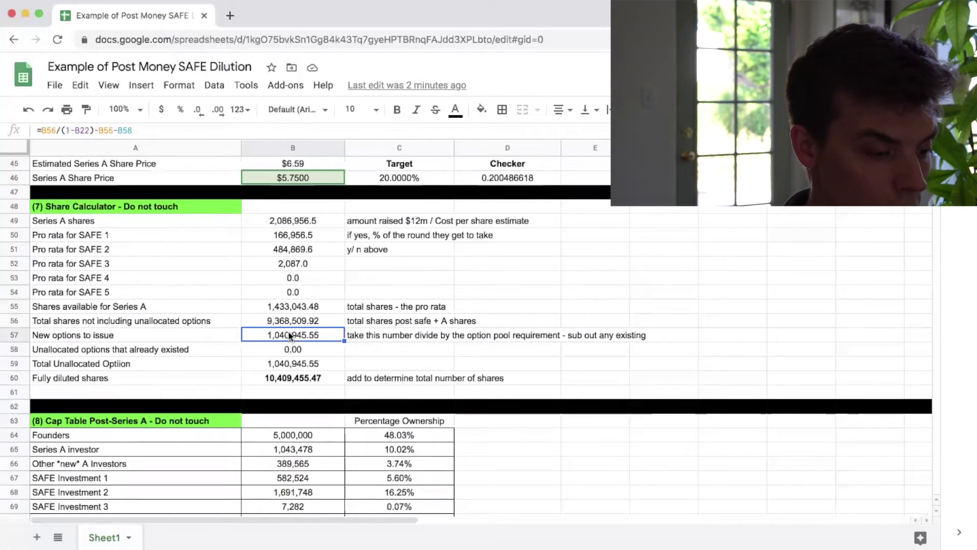
pyautogui.click(288, 320)
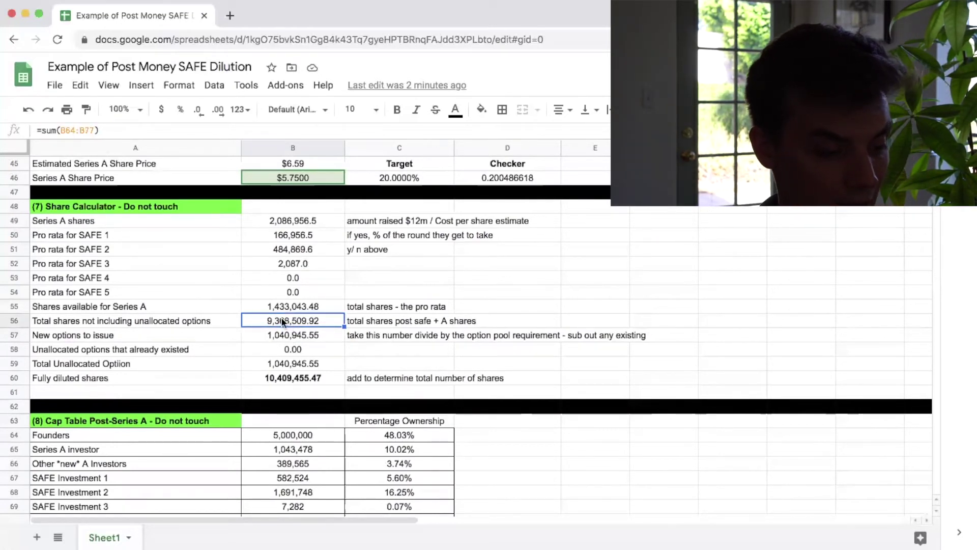
pyautogui.scroll(9, 283, 321)
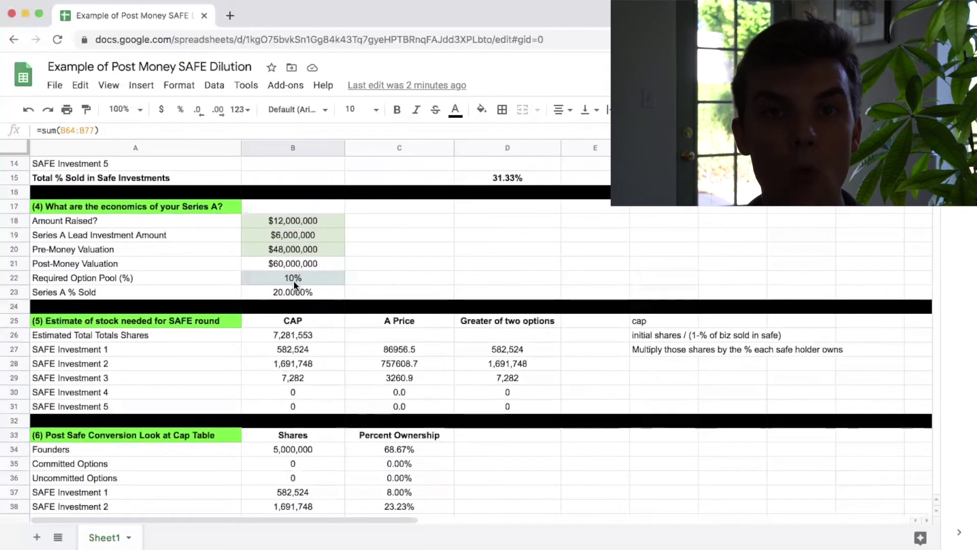
pyautogui.click(273, 281)
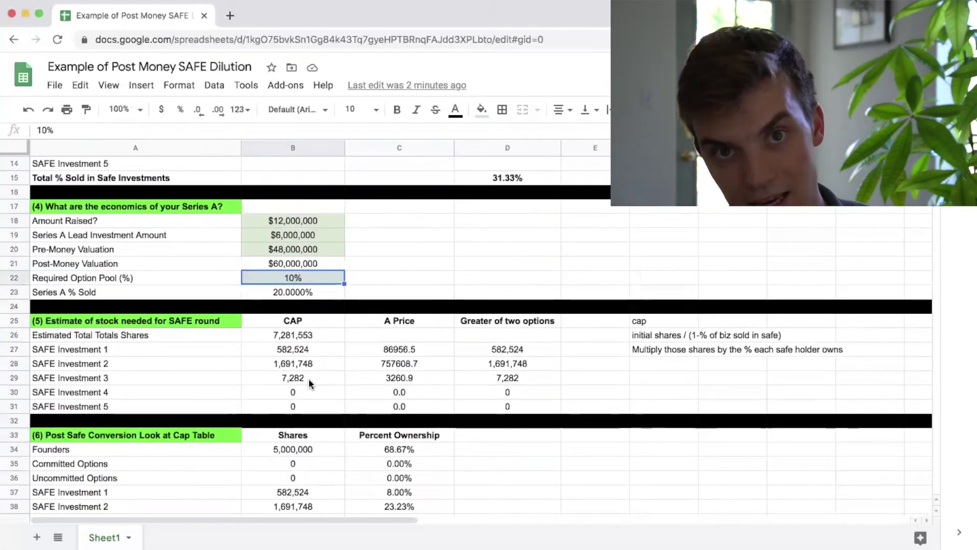
pyautogui.scroll(-9, 308, 378)
pyautogui.scroll(-3, 309, 377)
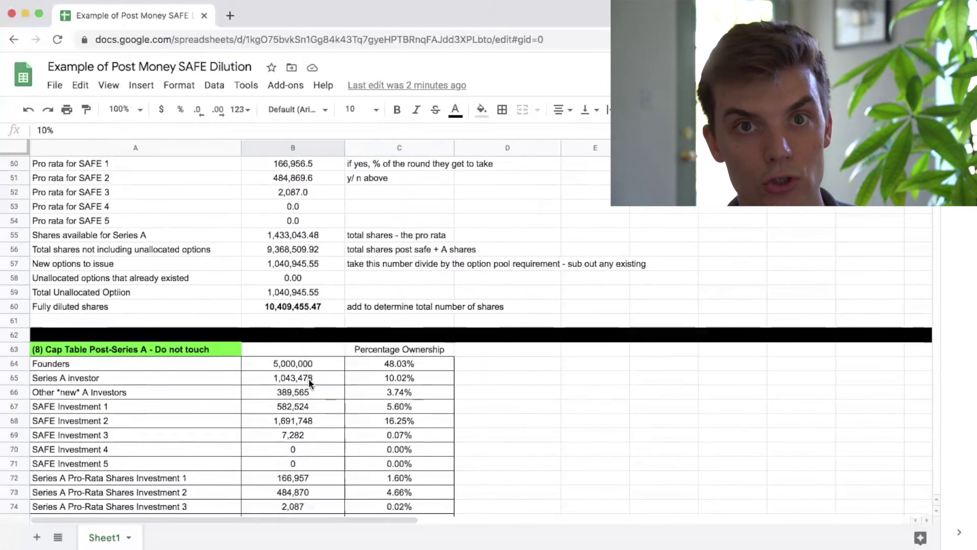
pyautogui.scroll(1, 308, 377)
pyautogui.click(272, 321)
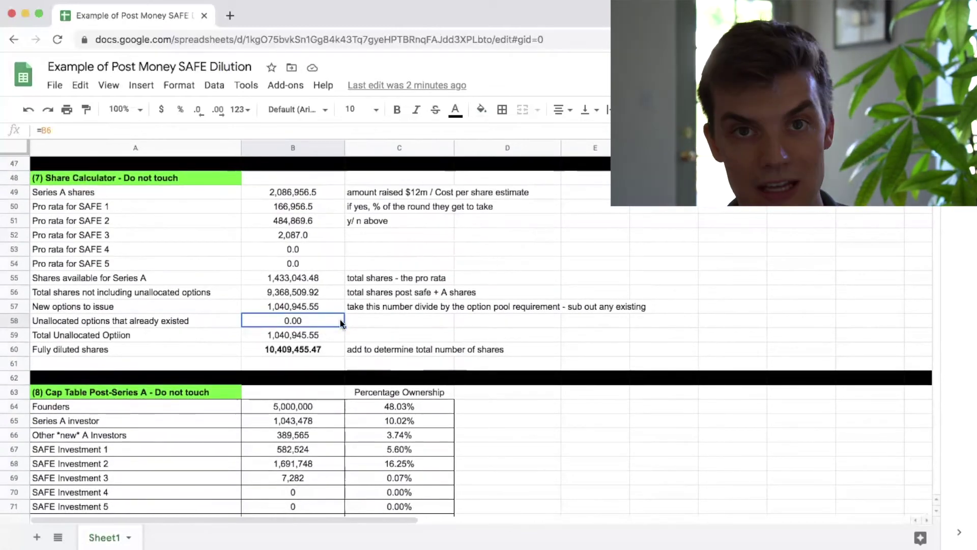
pyautogui.click(294, 340)
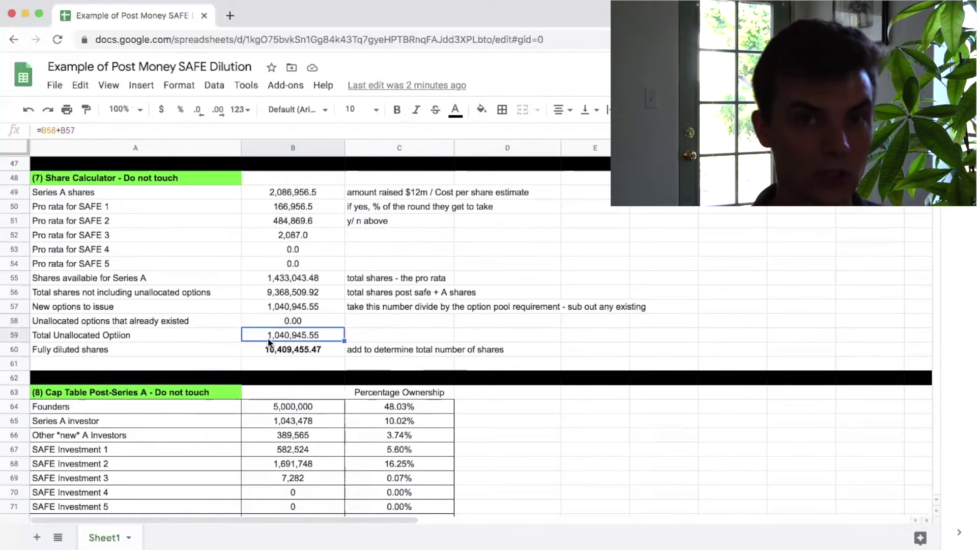
pyautogui.click(293, 352)
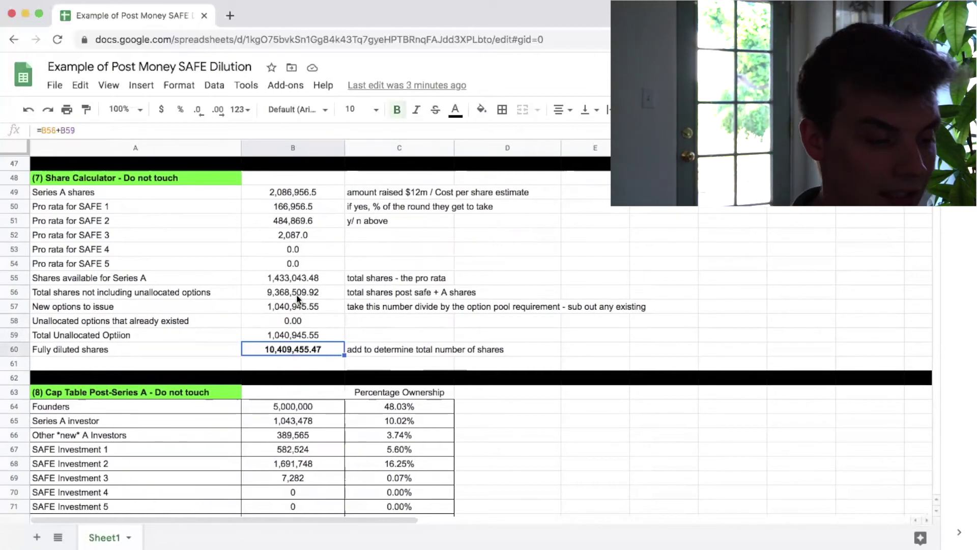
pyautogui.moveTo(294, 291); pyautogui.dragTo(296, 306)
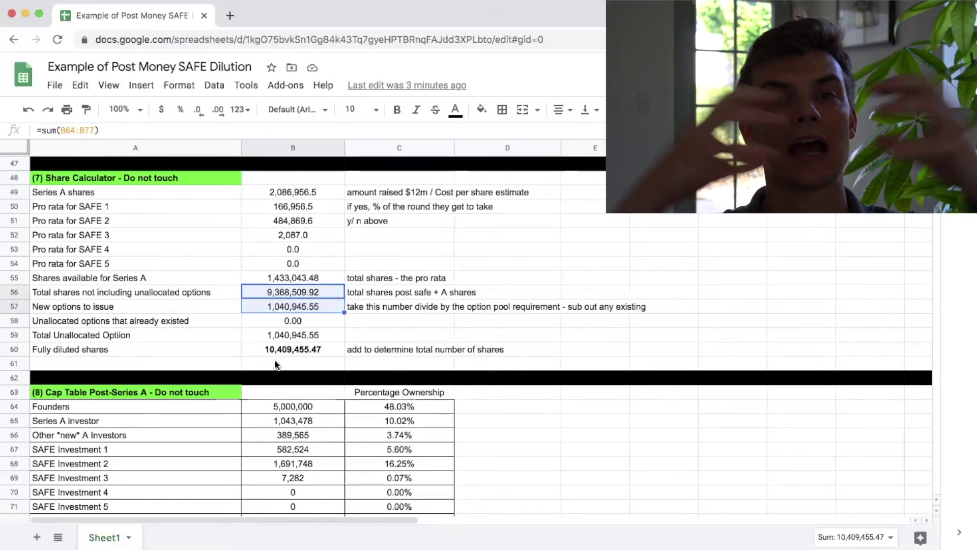
pyautogui.moveTo(159, 351); pyautogui.dragTo(316, 351)
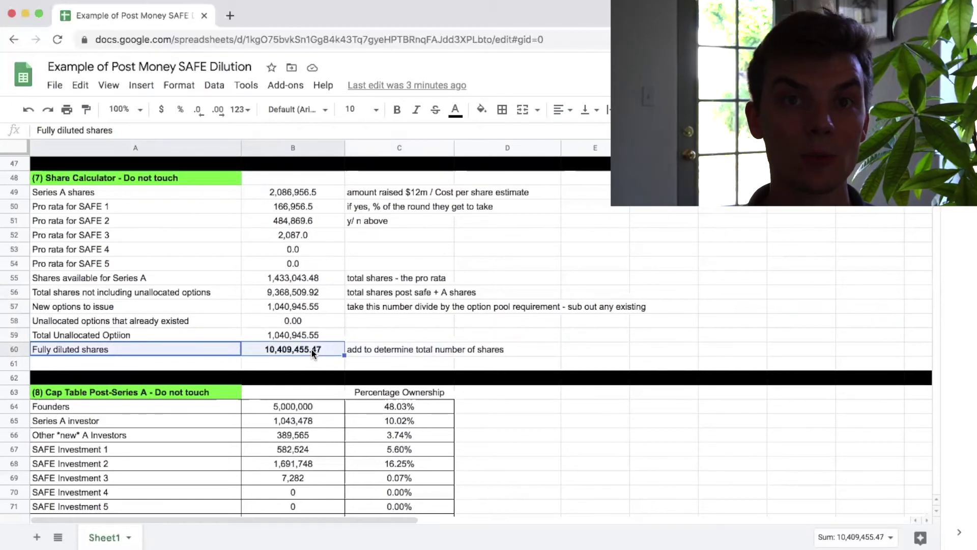
pyautogui.scroll(5, 312, 351)
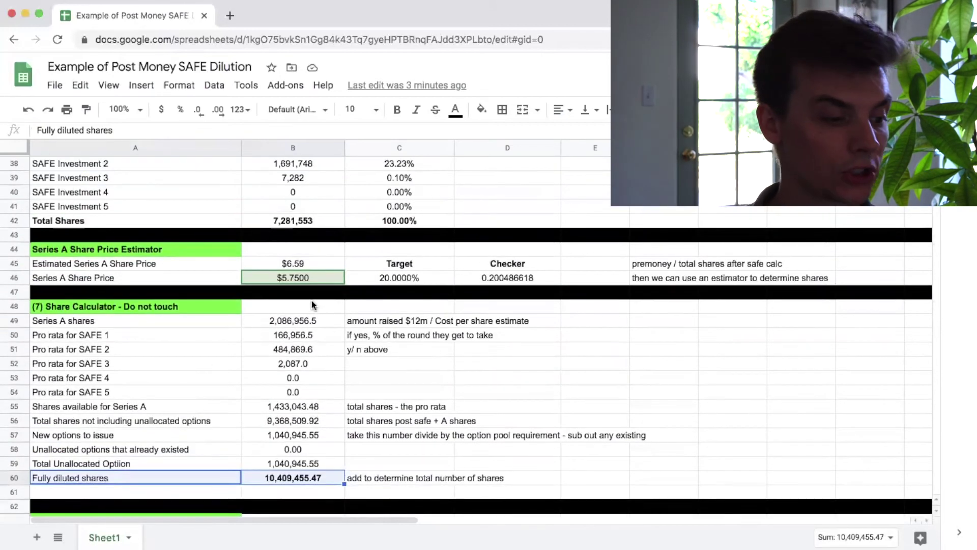
pyautogui.click(287, 281)
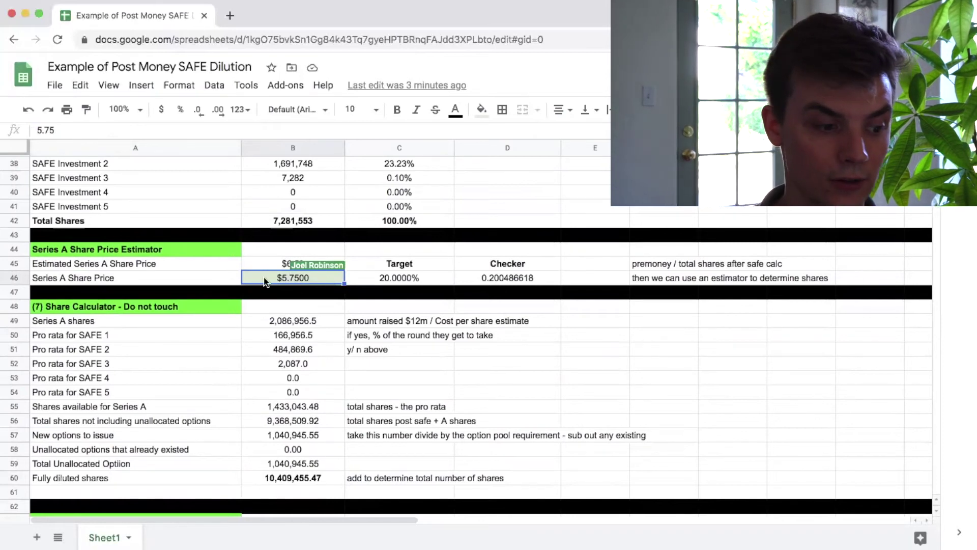
pyautogui.click(212, 276)
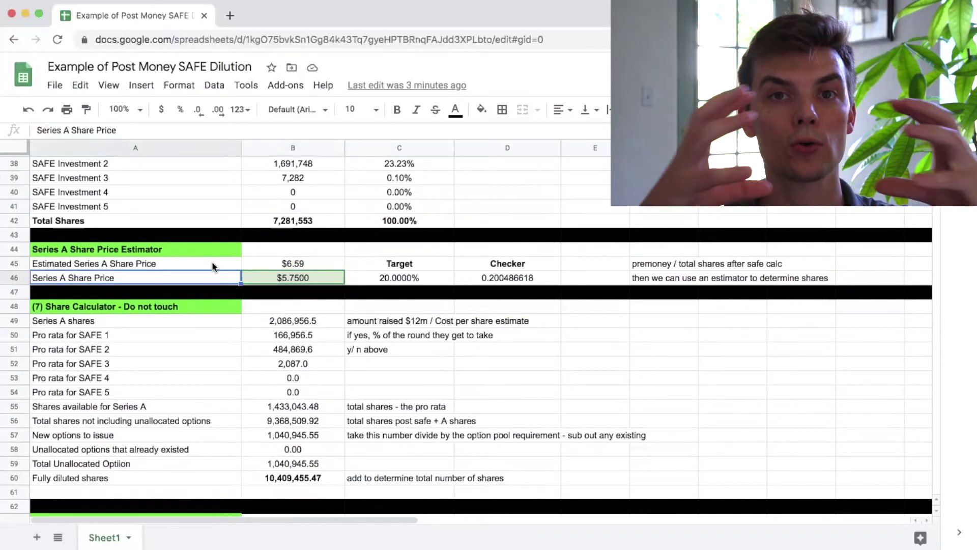
pyautogui.moveTo(408, 279); pyautogui.dragTo(465, 279)
pyautogui.click(283, 291)
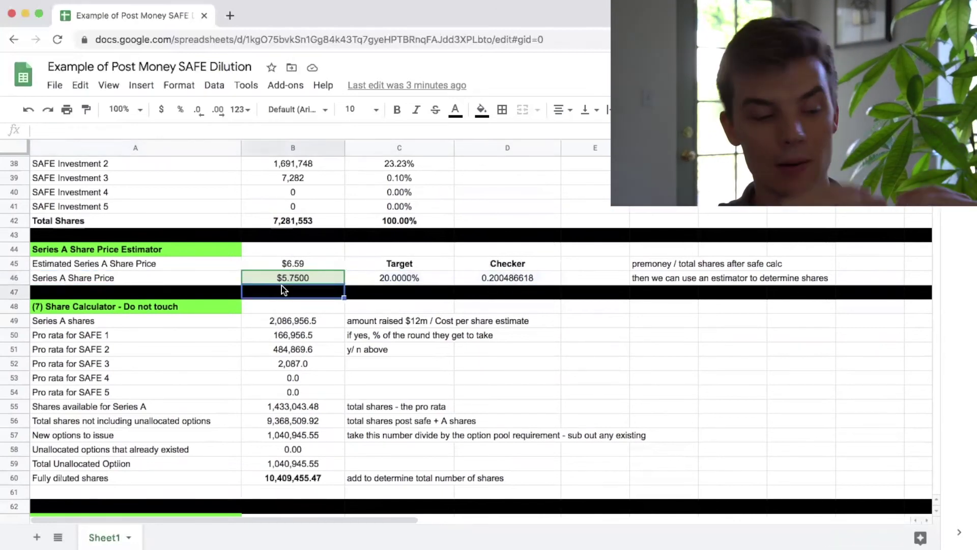
pyautogui.press('Up')
pyautogui.press('Return')
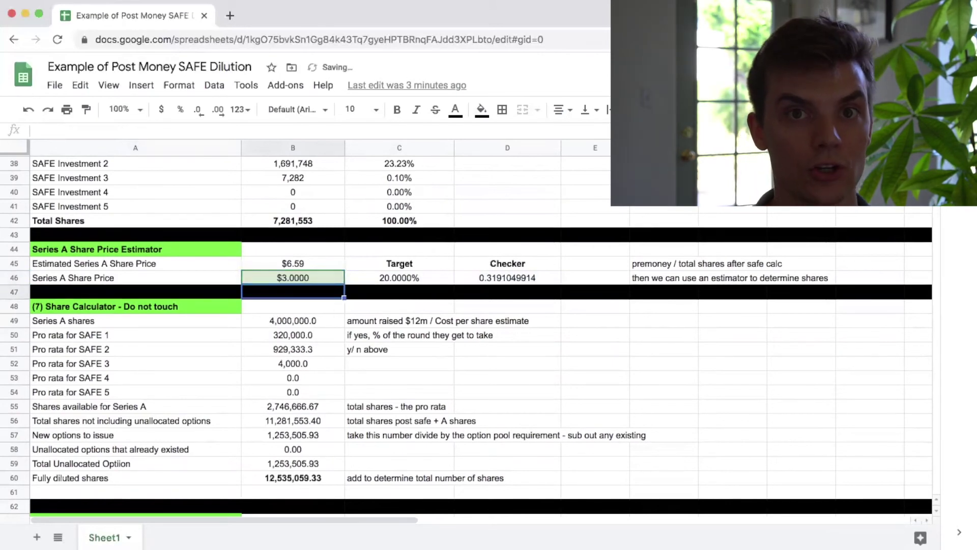
pyautogui.press('Up')
pyautogui.hotkey('ctrl', 'z')
pyautogui.moveTo(394, 267); pyautogui.dragTo(495, 281)
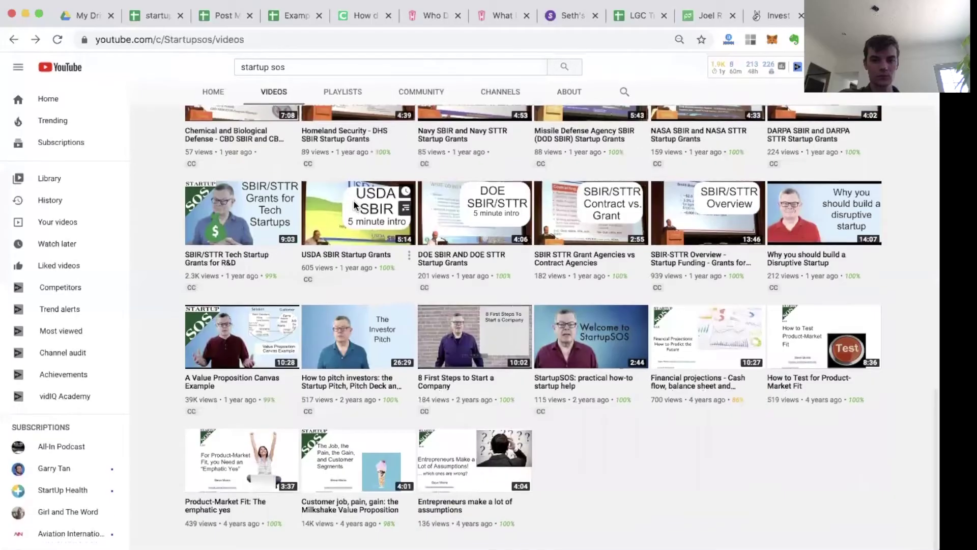
pyautogui.scroll(2, 353, 200)
pyautogui.scroll(3, 354, 203)
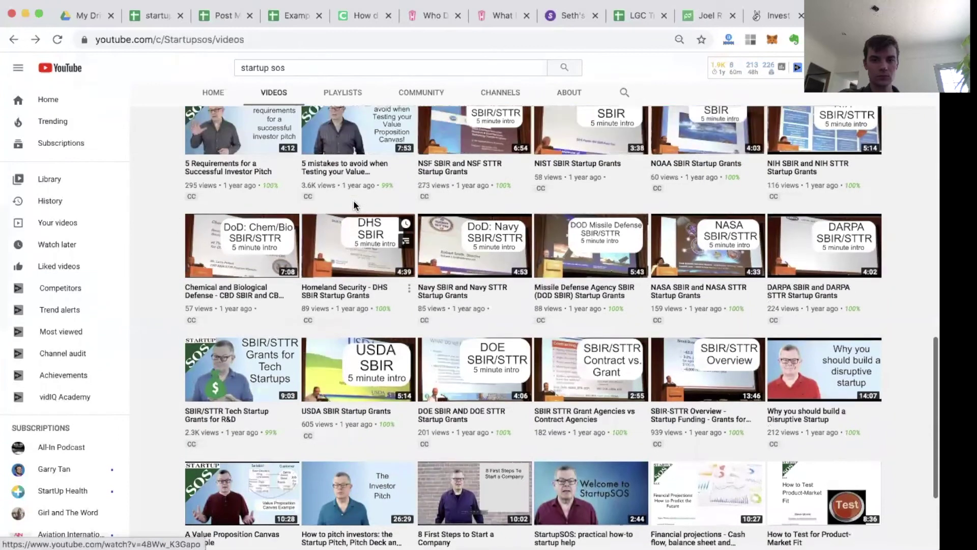
pyautogui.scroll(1, 355, 205)
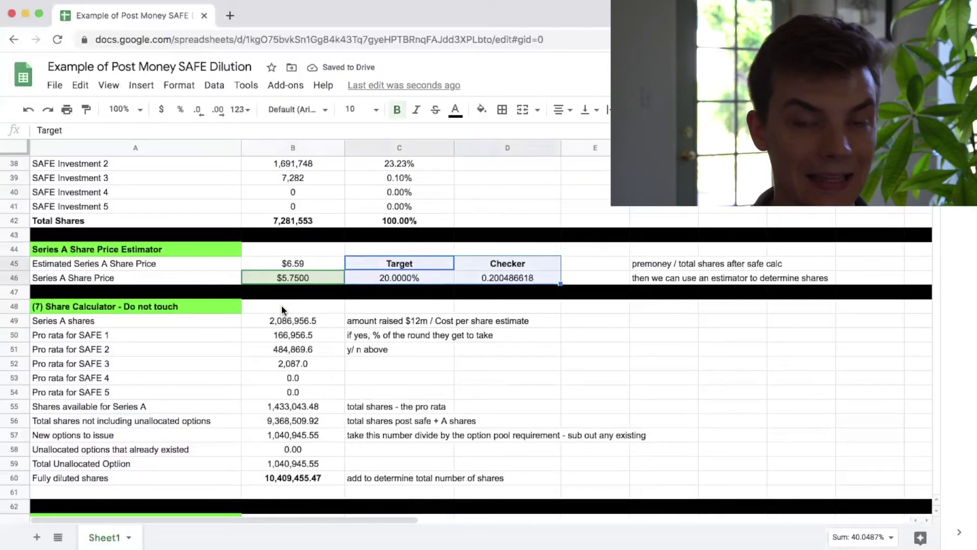
pyautogui.click(282, 305)
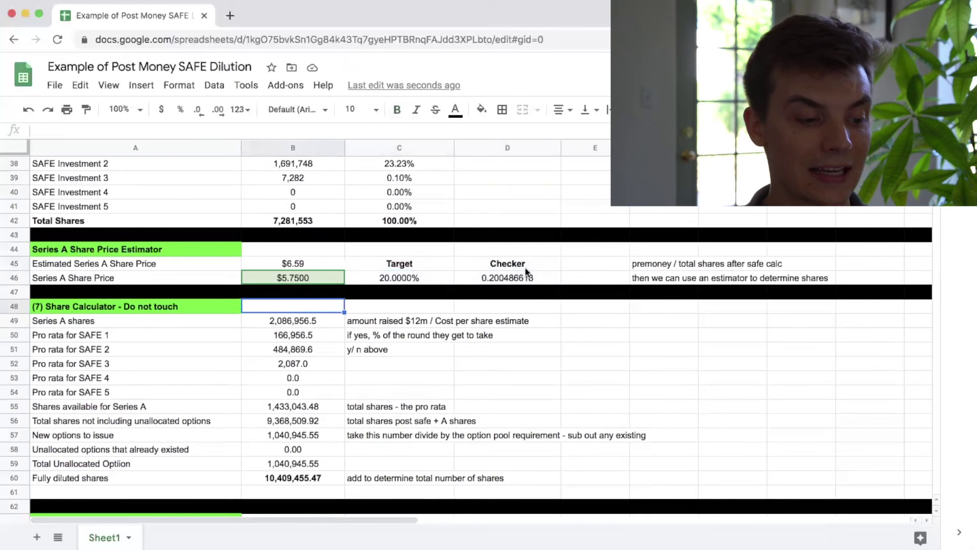
pyautogui.moveTo(422, 277); pyautogui.dragTo(509, 271)
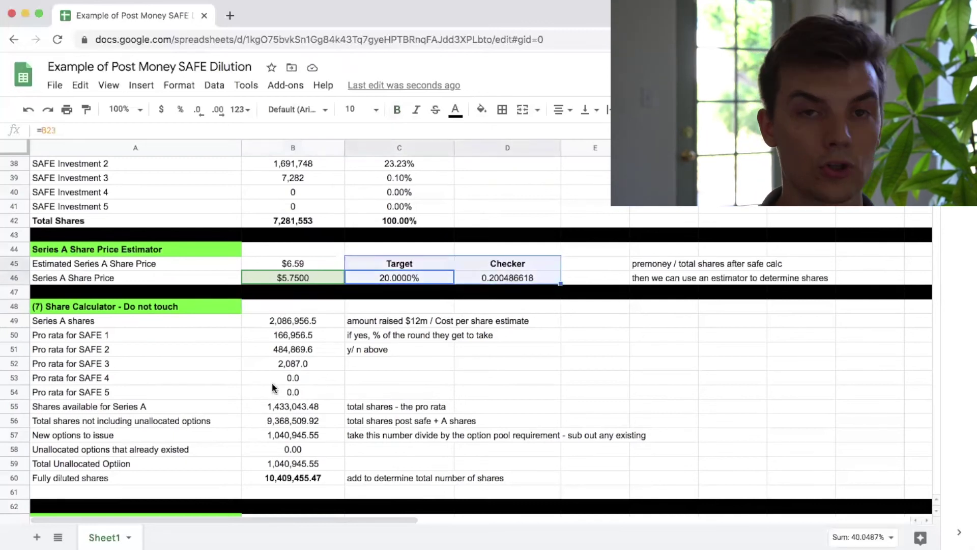
pyautogui.scroll(-10, 272, 387)
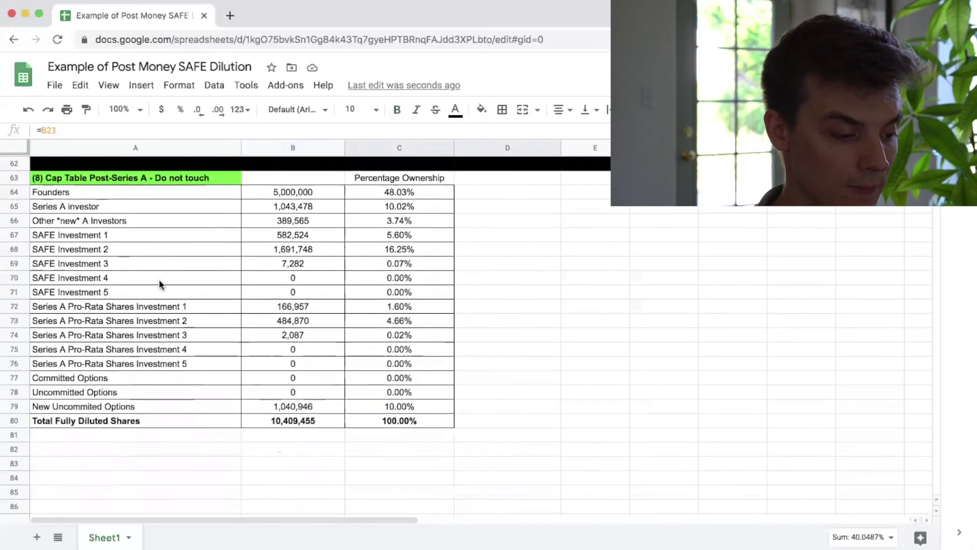
pyautogui.moveTo(102, 177); pyautogui.dragTo(397, 426)
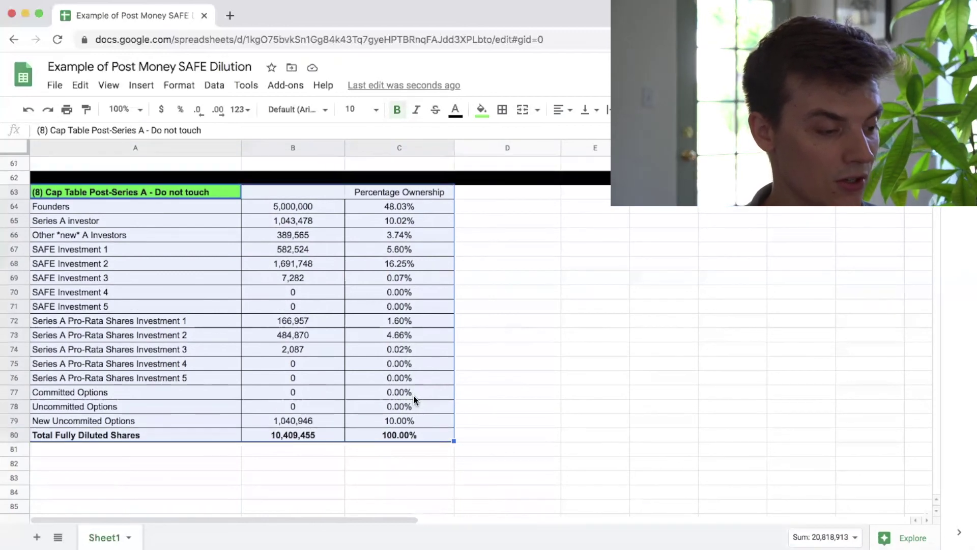
pyautogui.scroll(9, 413, 395)
pyautogui.scroll(-4, 413, 395)
pyautogui.scroll(-5, 414, 396)
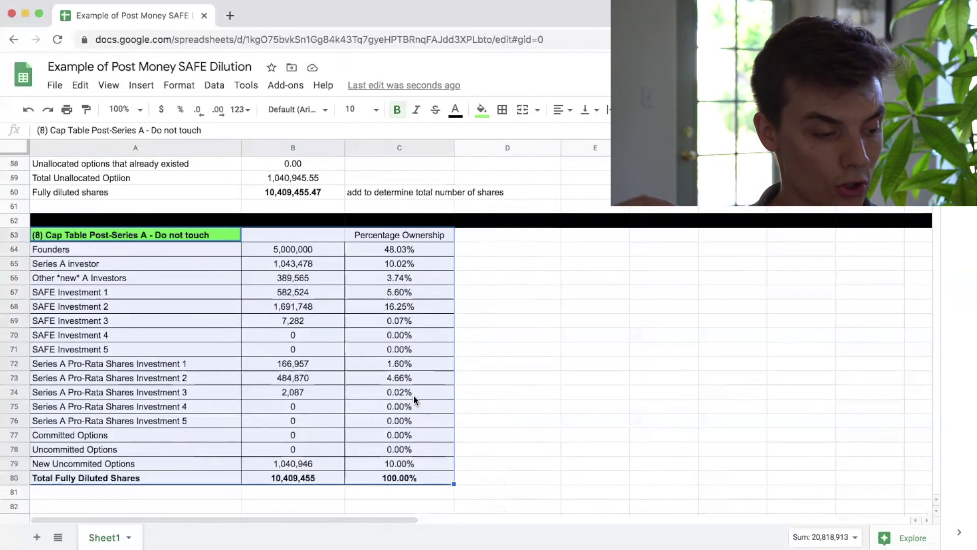
pyautogui.scroll(-1, 414, 399)
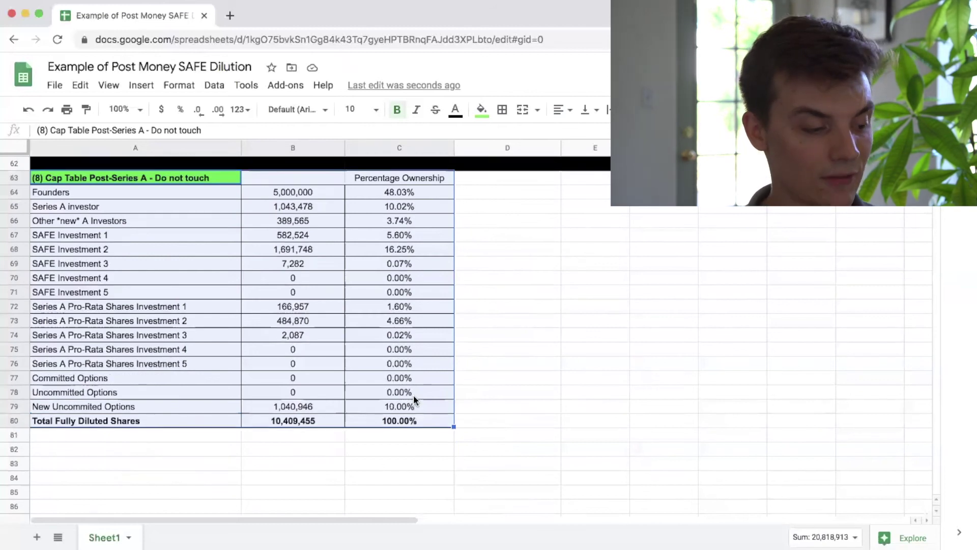
pyautogui.scroll(7, 413, 395)
pyautogui.scroll(-4, 413, 394)
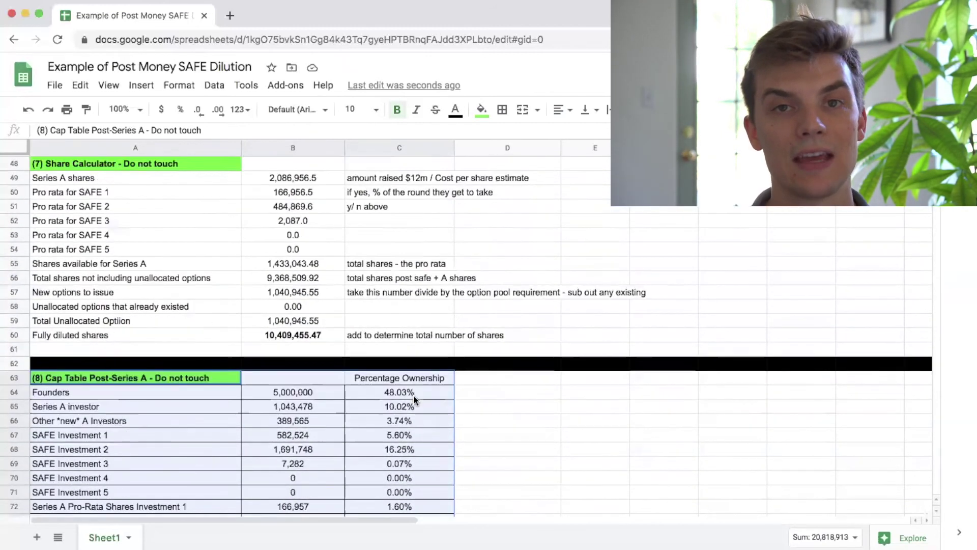
pyautogui.scroll(-2, 413, 395)
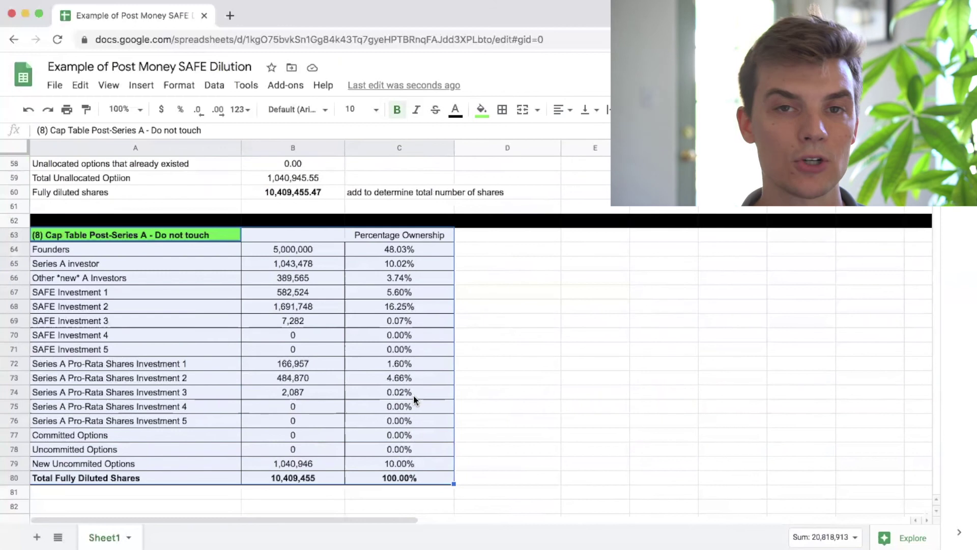